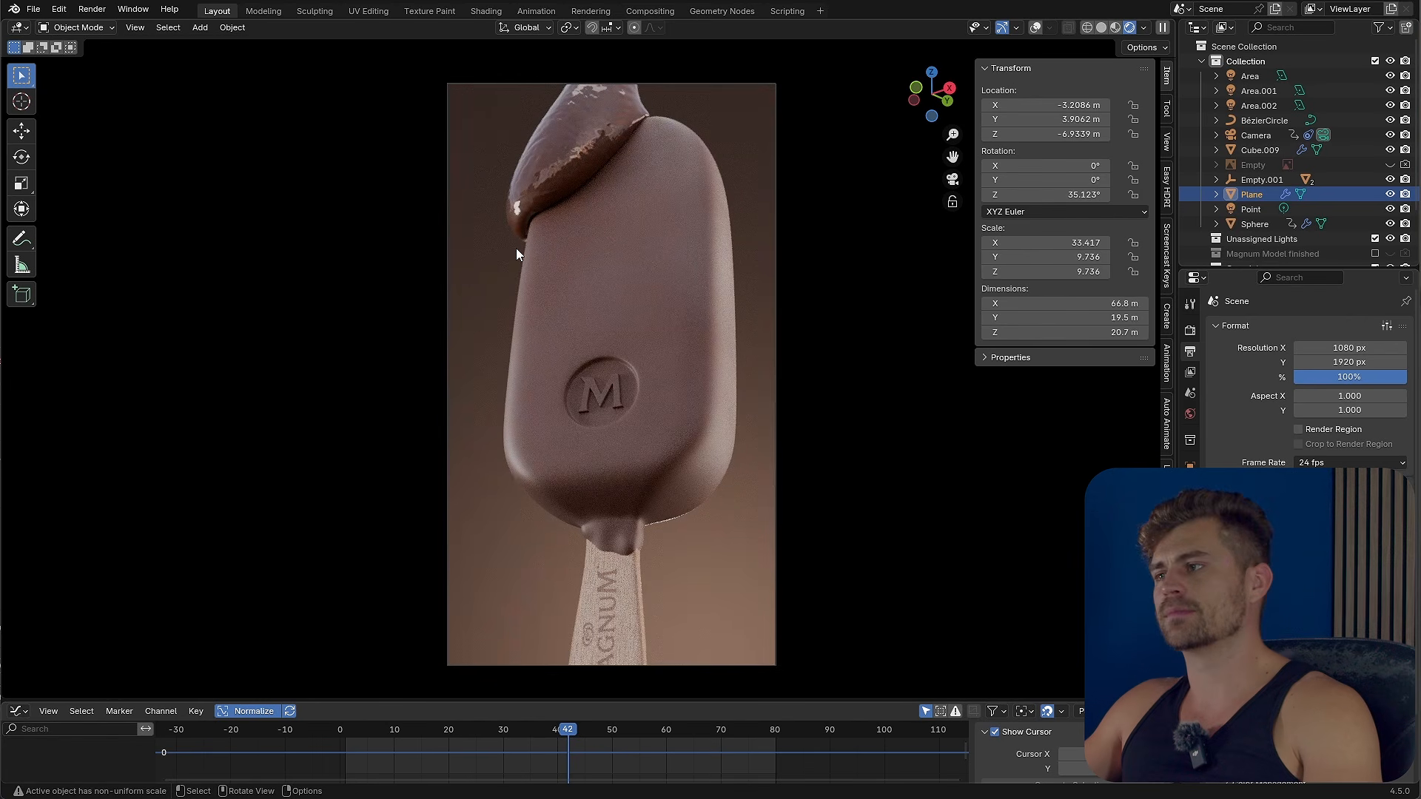
Go to frame 34, select the small sphere where the chocolate stream starts, and show its physics settings.
{"action": "left_click_drag", "start_coordinate": [557, 731], "coordinate": [525, 733]}
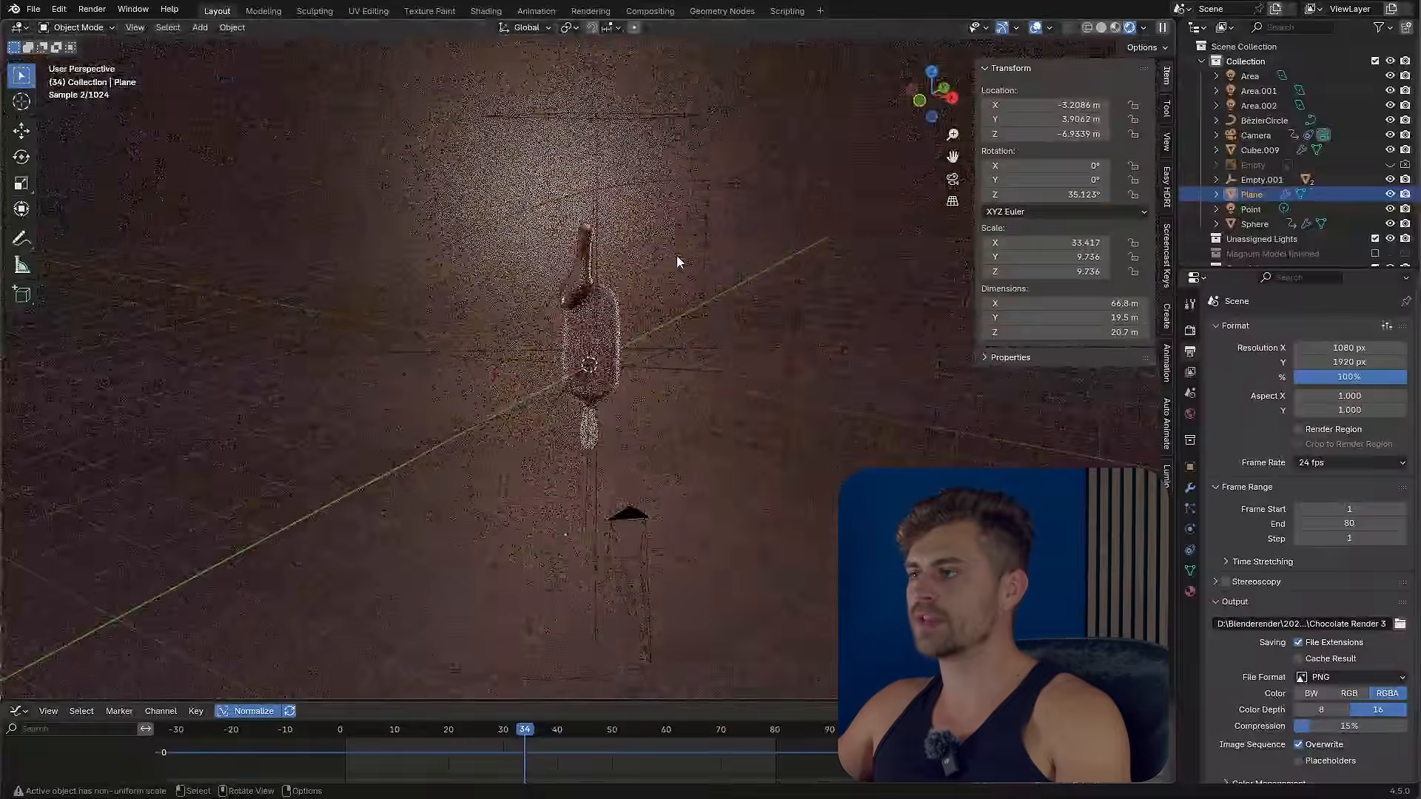
{"action": "scroll", "coordinate": [677, 256], "scroll_direction": "up", "scroll_amount": 7}
{"action": "middle_click_drag", "start_coordinate": [677, 256], "coordinate": [682, 343]}
{"action": "scroll", "coordinate": [678, 251], "scroll_direction": "down", "scroll_amount": 2}
{"action": "scroll", "coordinate": [695, 319], "scroll_direction": "up", "scroll_amount": 1}
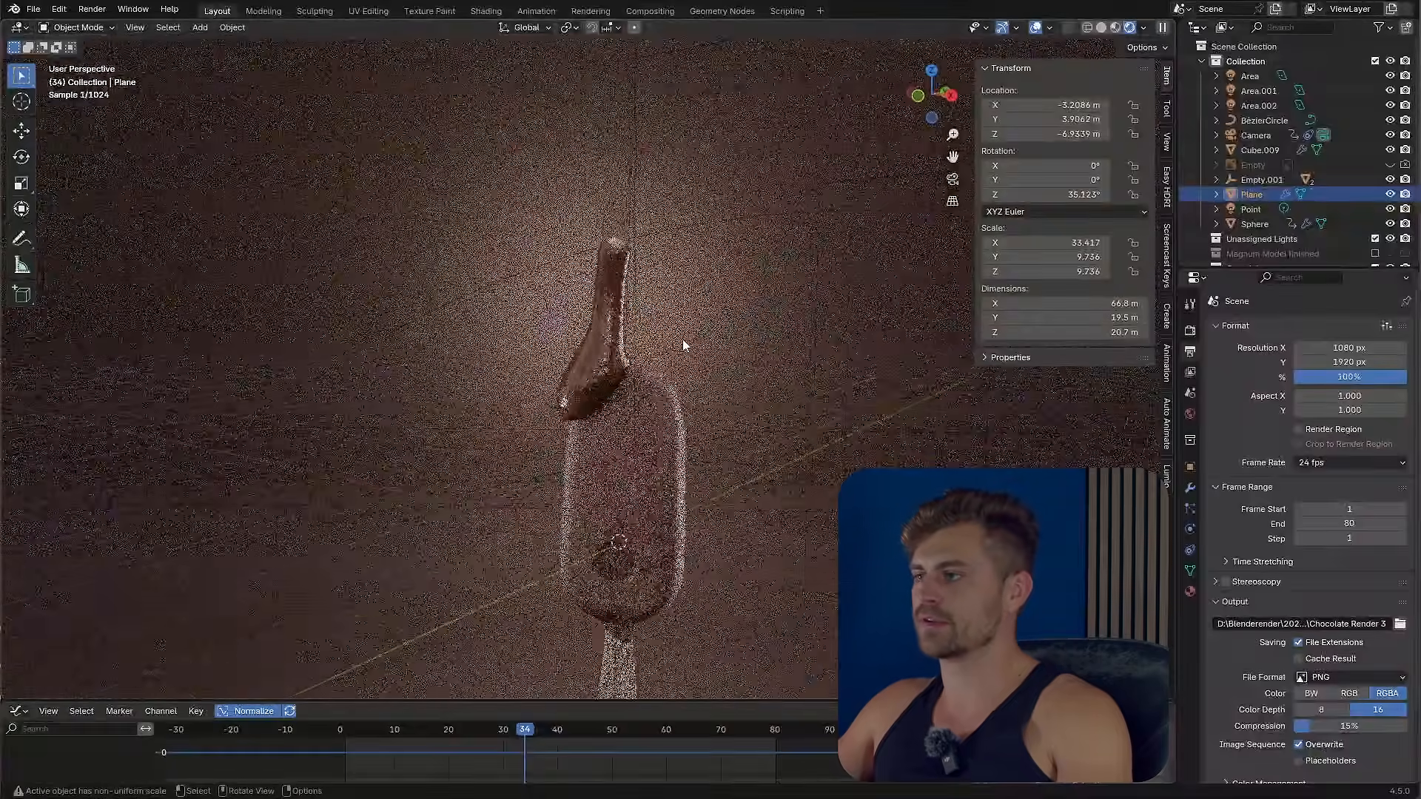
{"action": "left_click", "coordinate": [614, 246]}
{"action": "scroll", "coordinate": [777, 305], "scroll_direction": "down", "scroll_amount": 2}
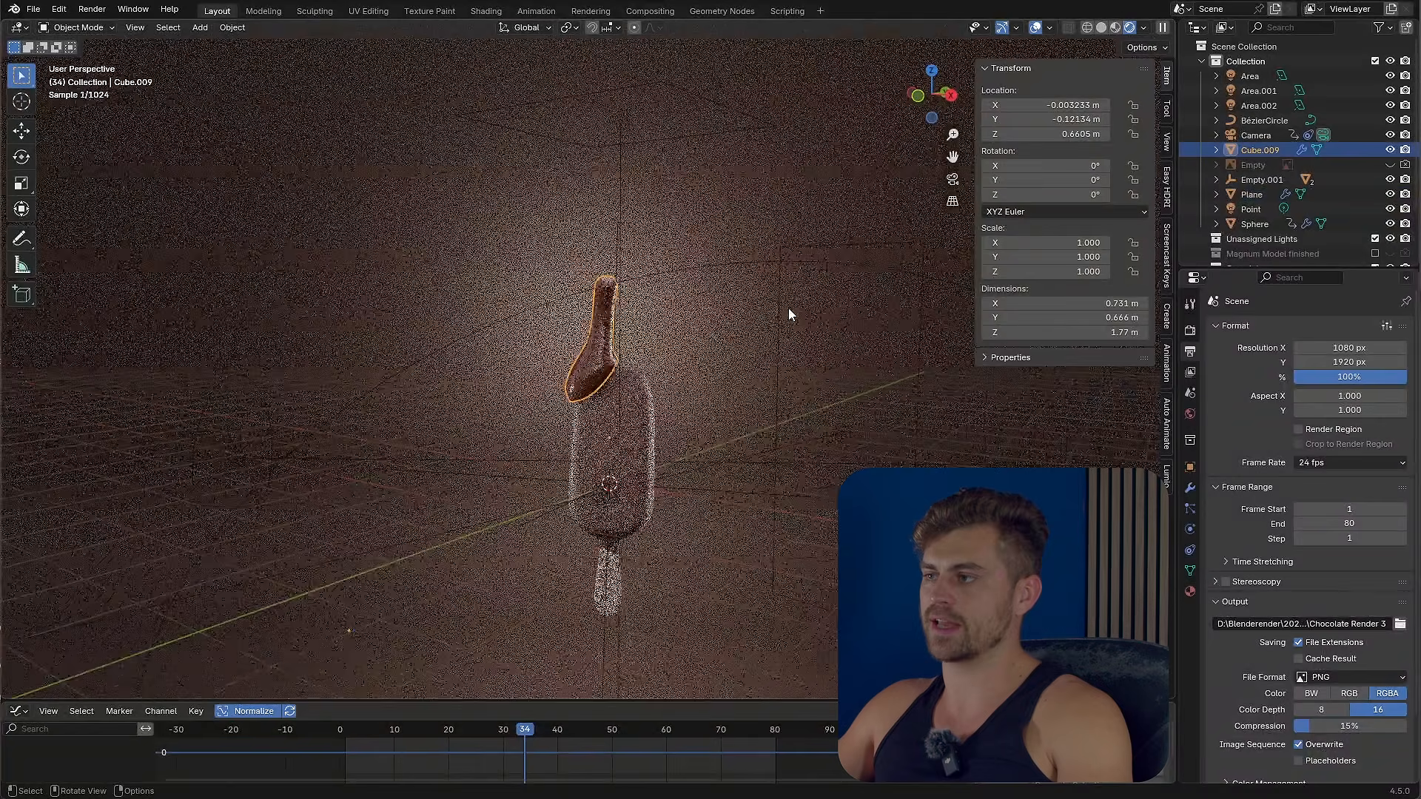
{"action": "left_click", "coordinate": [607, 284]}
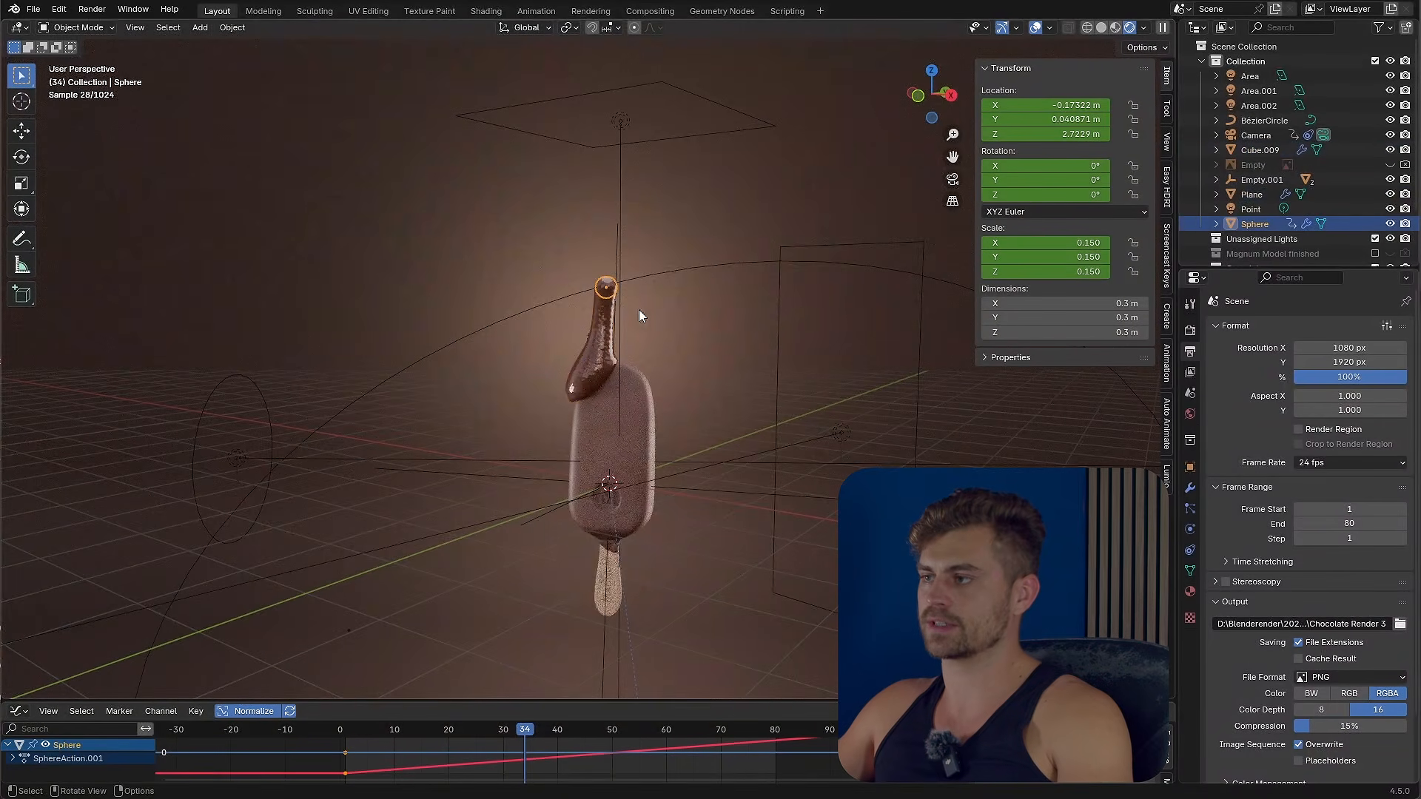
{"action": "left_click", "coordinate": [1191, 530]}
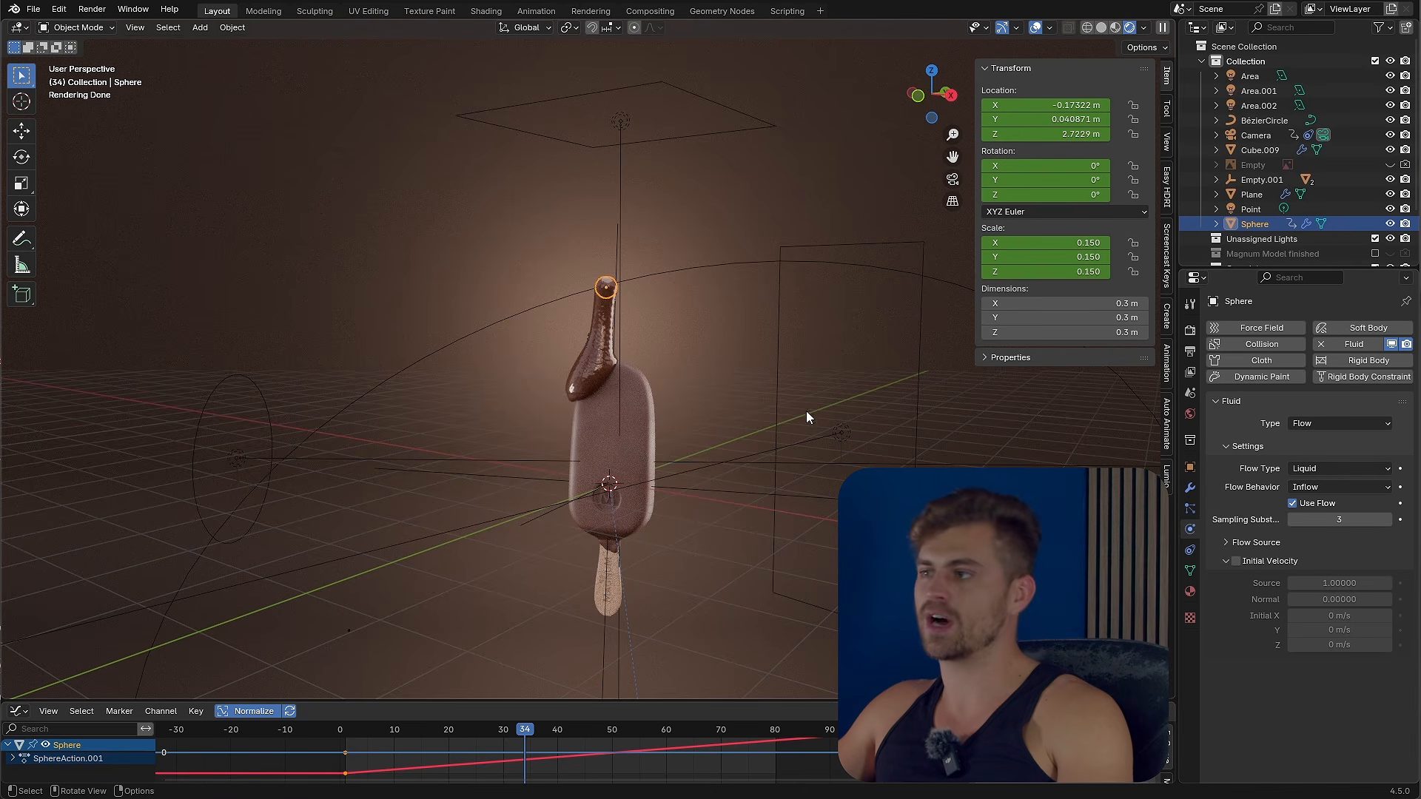
Add a cube, scale it to about 6.5 m, and raise it along Z so it encloses the whole ice cream.
{"action": "scroll", "coordinate": [544, 362], "scroll_direction": "down", "scroll_amount": 2}
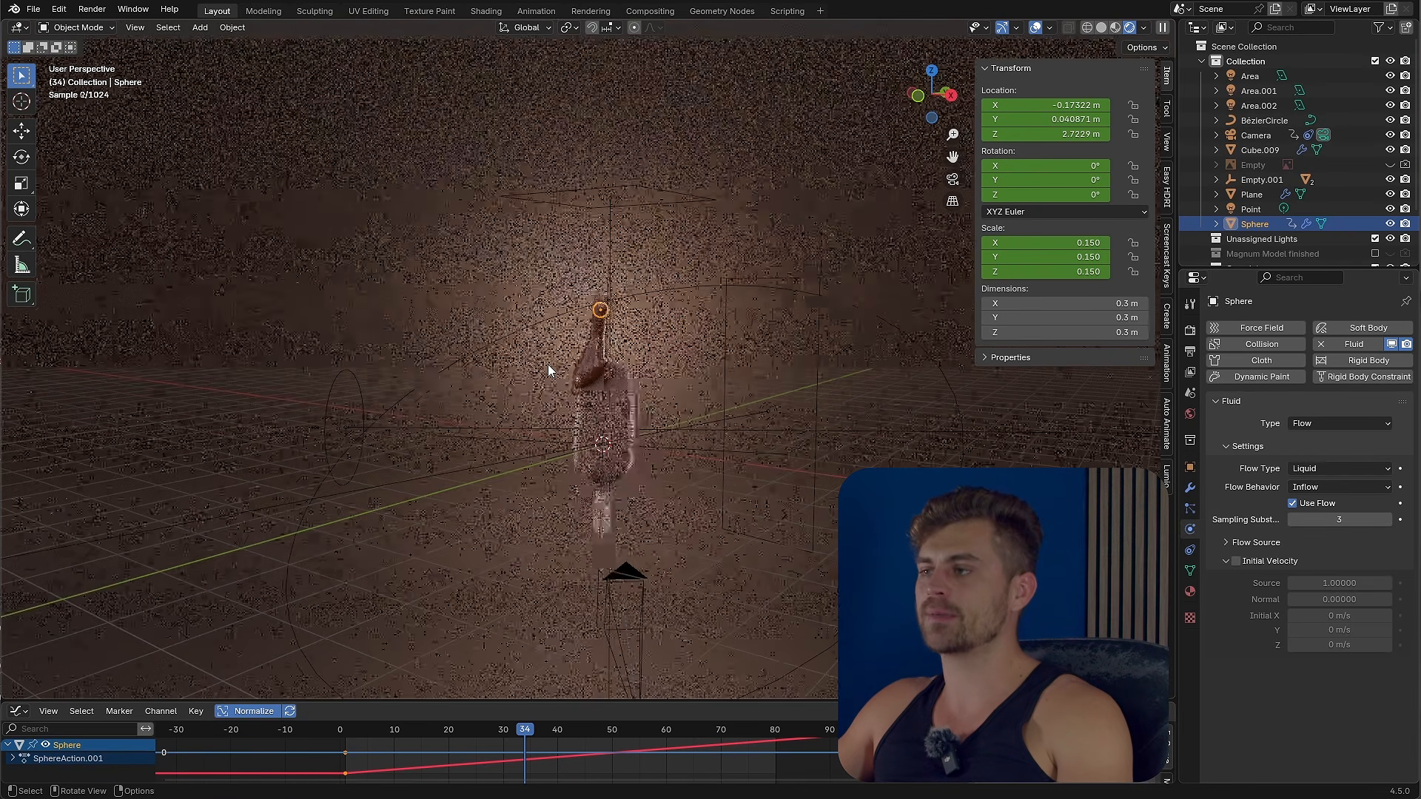
{"action": "key", "text": "shift+a"}
{"action": "mouse_move", "coordinate": [523, 162]}
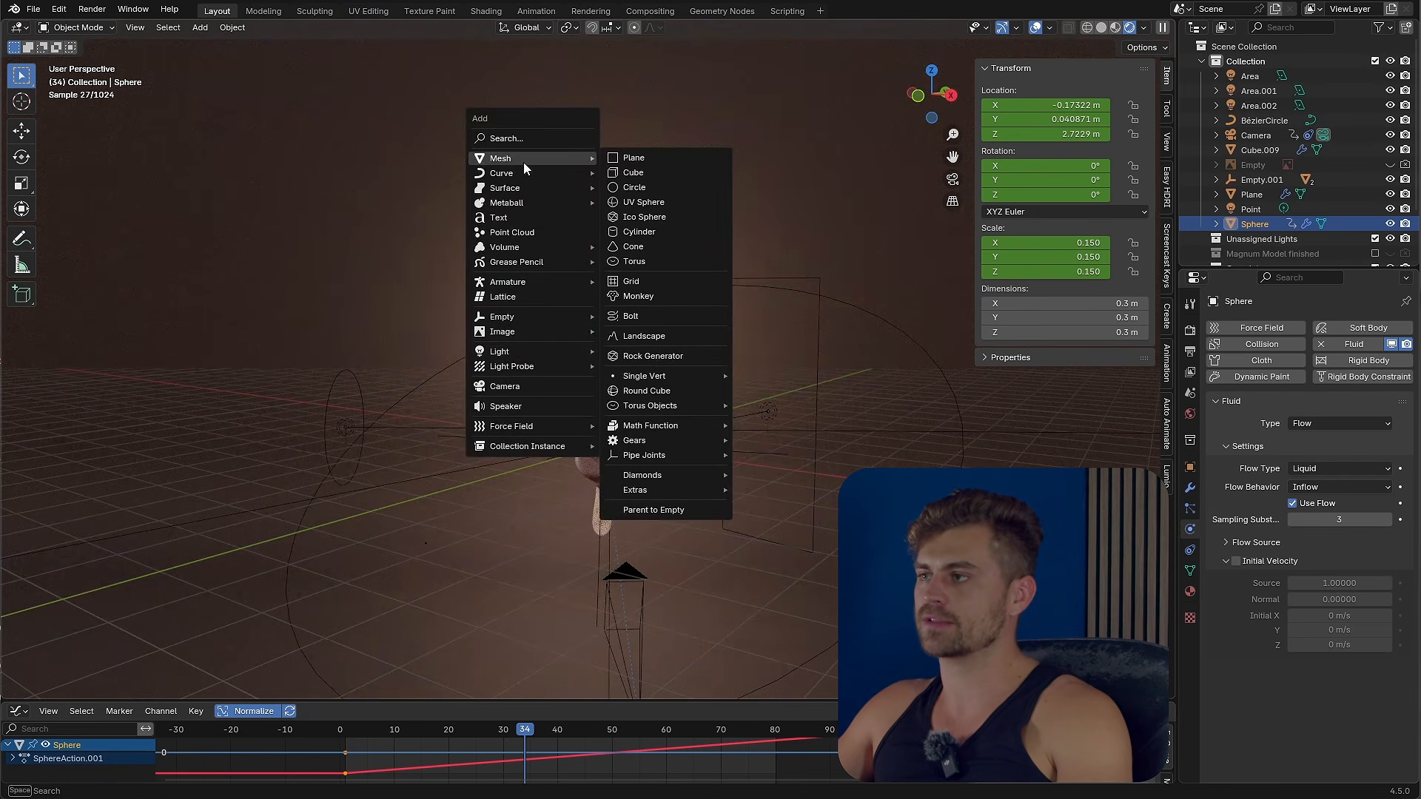
{"action": "left_click", "coordinate": [665, 169]}
{"action": "key", "text": "s"}
{"action": "left_click", "coordinate": [795, 378]}
{"action": "key", "text": "g"}
{"action": "key", "text": "z"}
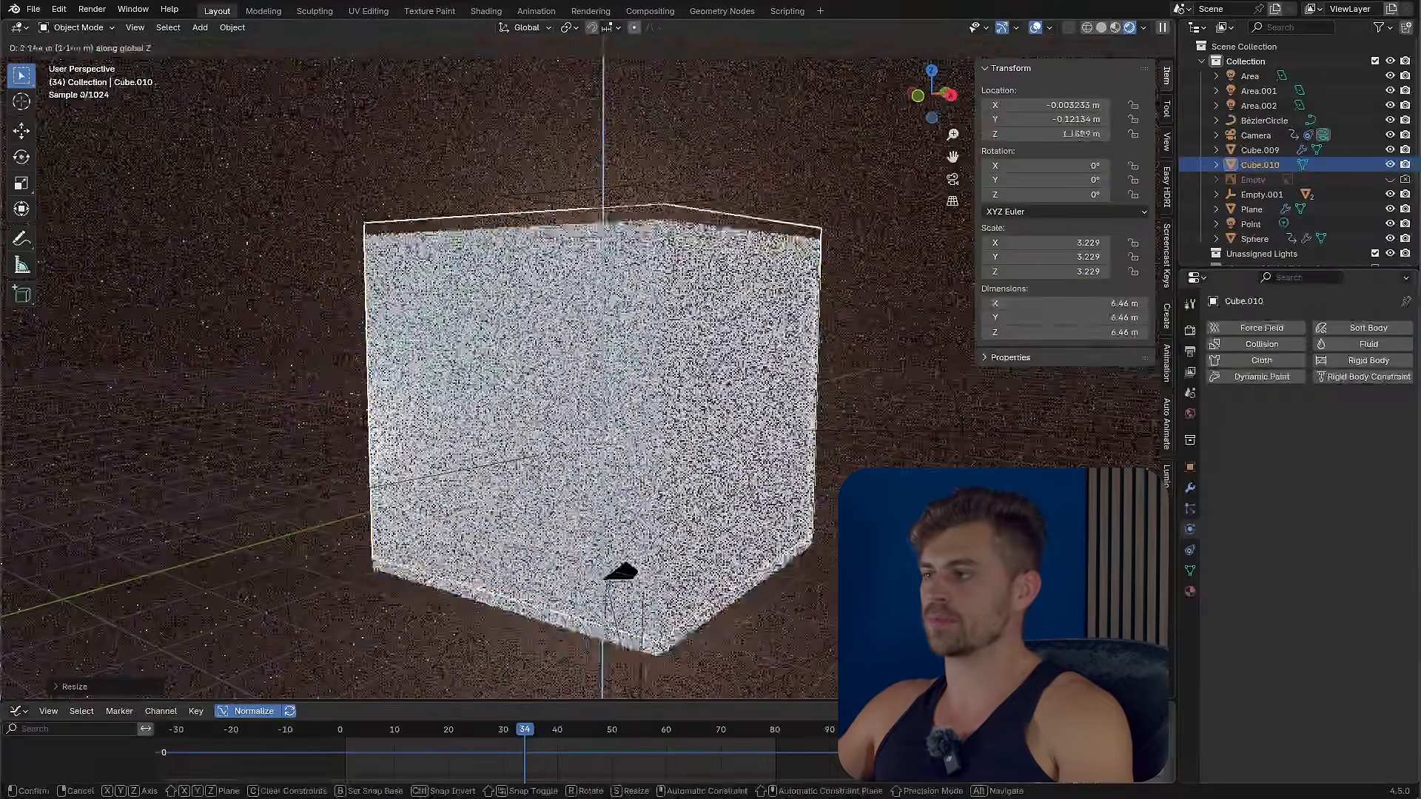
{"action": "left_click", "coordinate": [796, 320]}
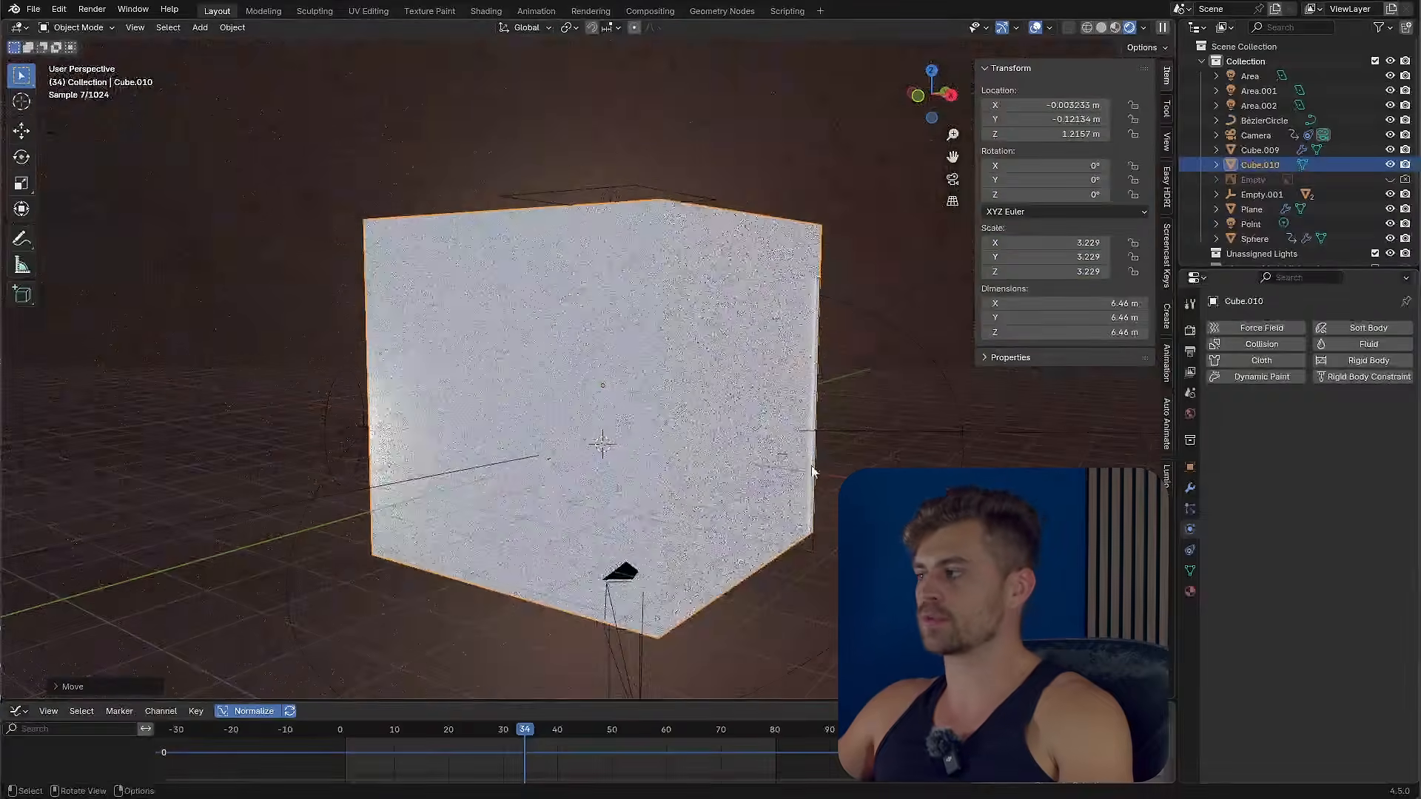
Give the new cube Fluid physics with the type Domain.
{"action": "left_click", "coordinate": [1362, 347]}
{"action": "left_click", "coordinate": [1327, 424]}
{"action": "left_click", "coordinate": [1331, 462]}
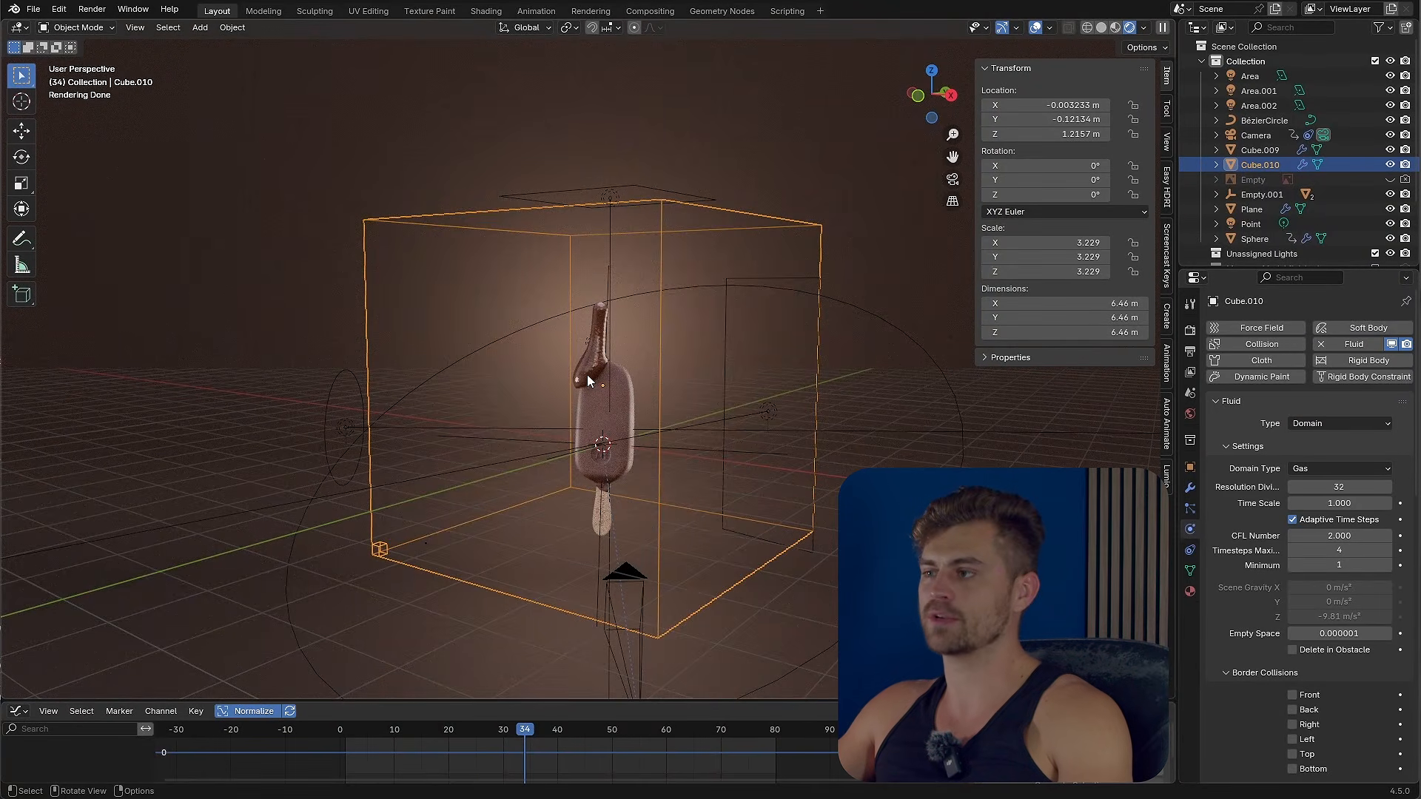
{"action": "scroll", "coordinate": [588, 375], "scroll_direction": "up", "scroll_amount": 5}
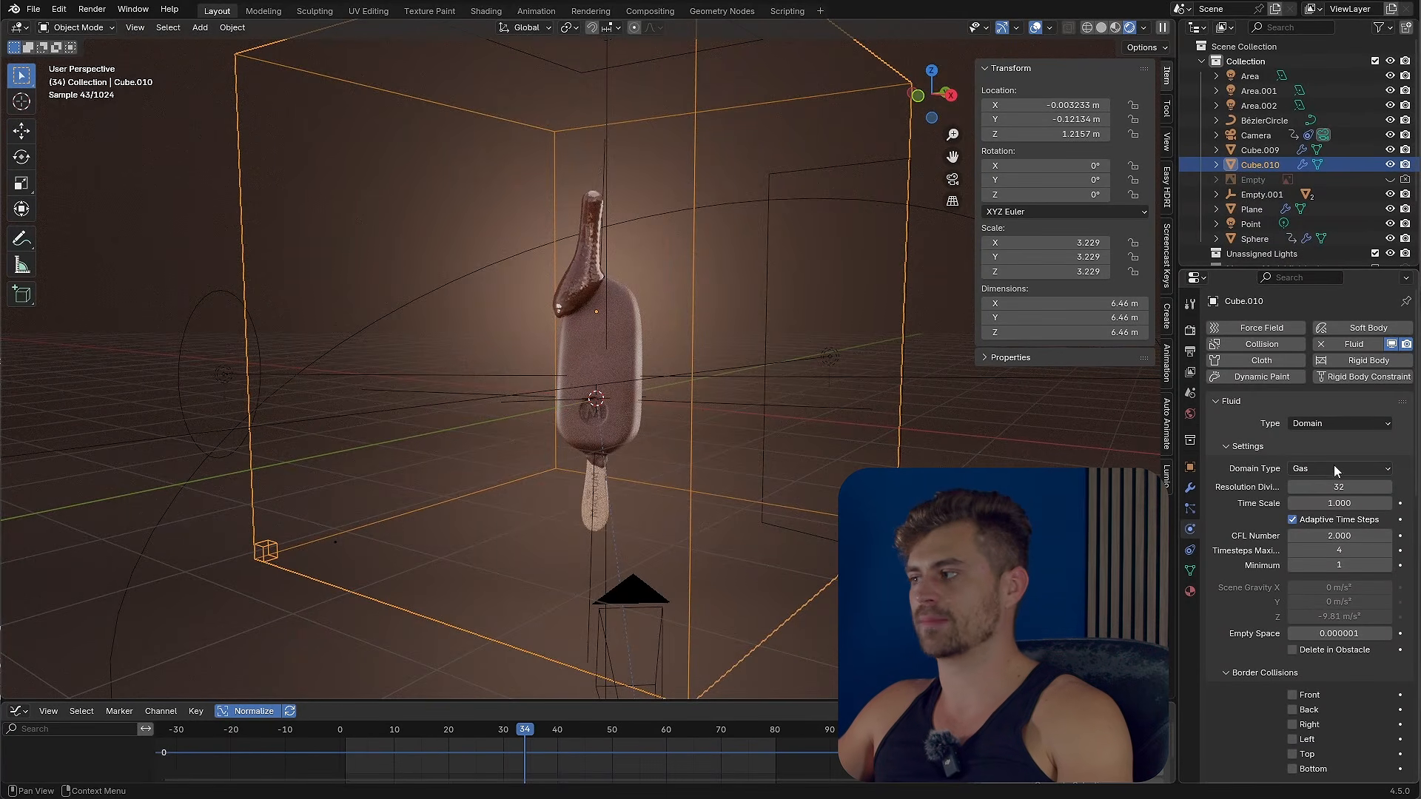
Set the domain's resolution divisions to 64.
{"action": "left_click", "coordinate": [1346, 487]}
{"action": "type", "text": "64"}
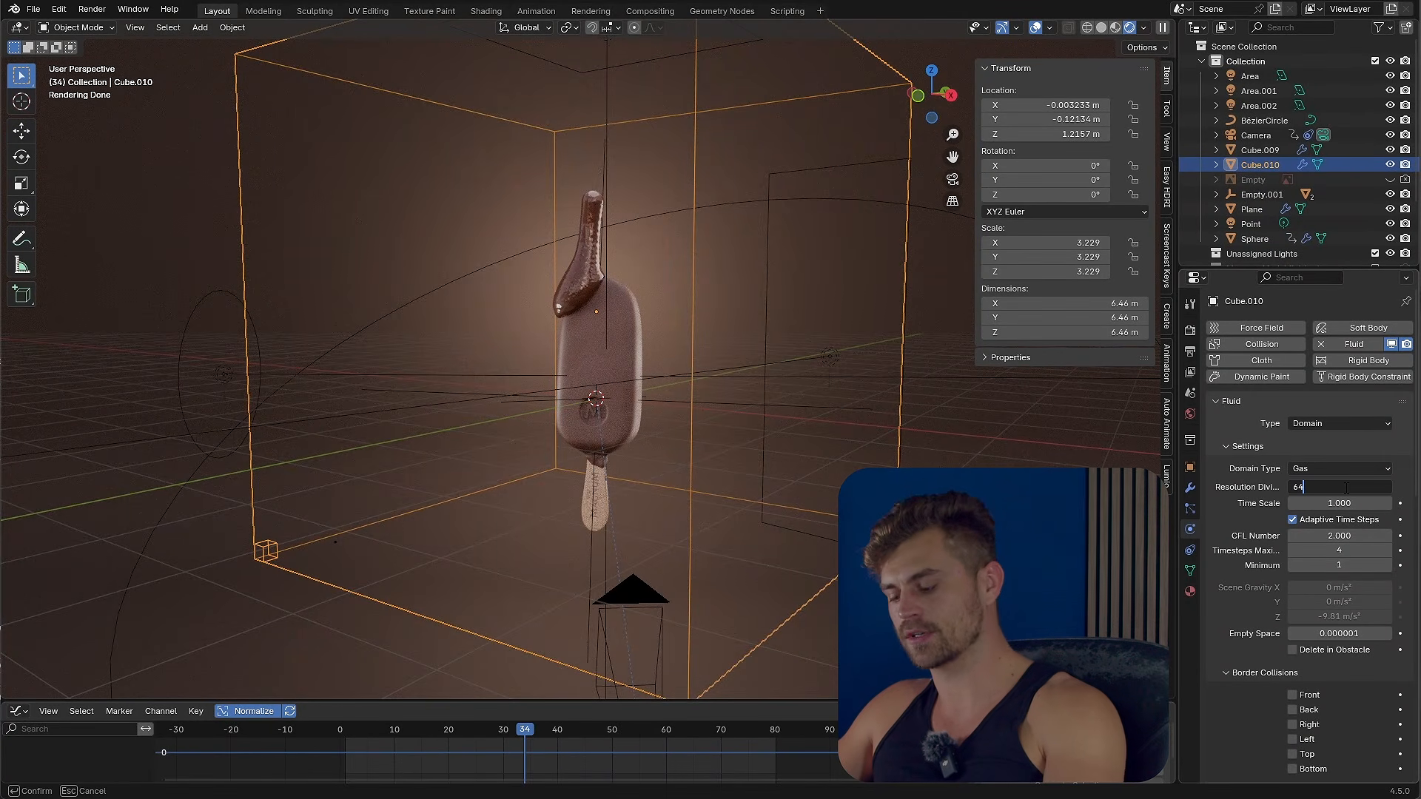
{"action": "key", "text": "Return"}
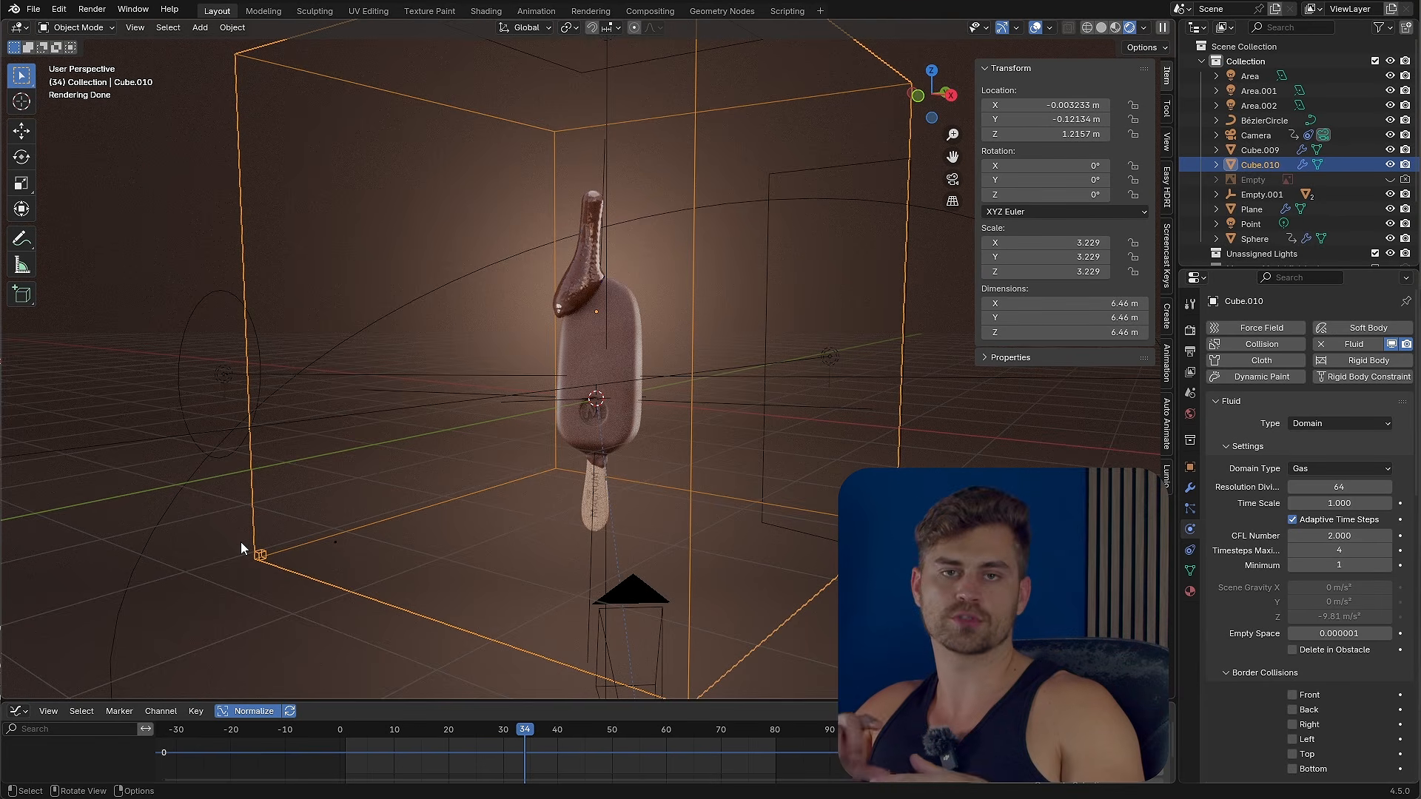
Set the domain's resolution divisions to 128 and its domain type to Liquid.
{"action": "left_click", "coordinate": [1339, 487]}
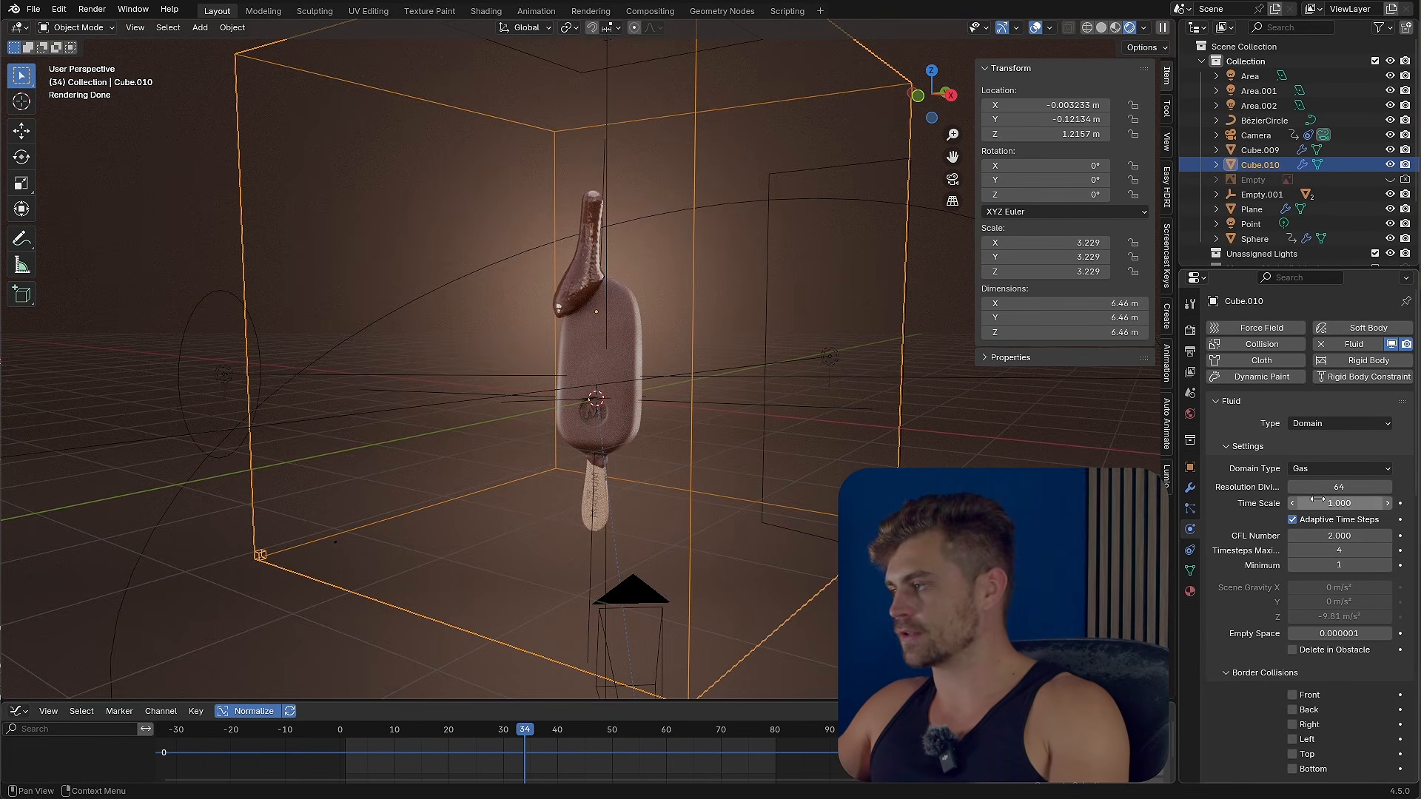
{"action": "type", "text": "128"}
{"action": "key", "text": "Return"}
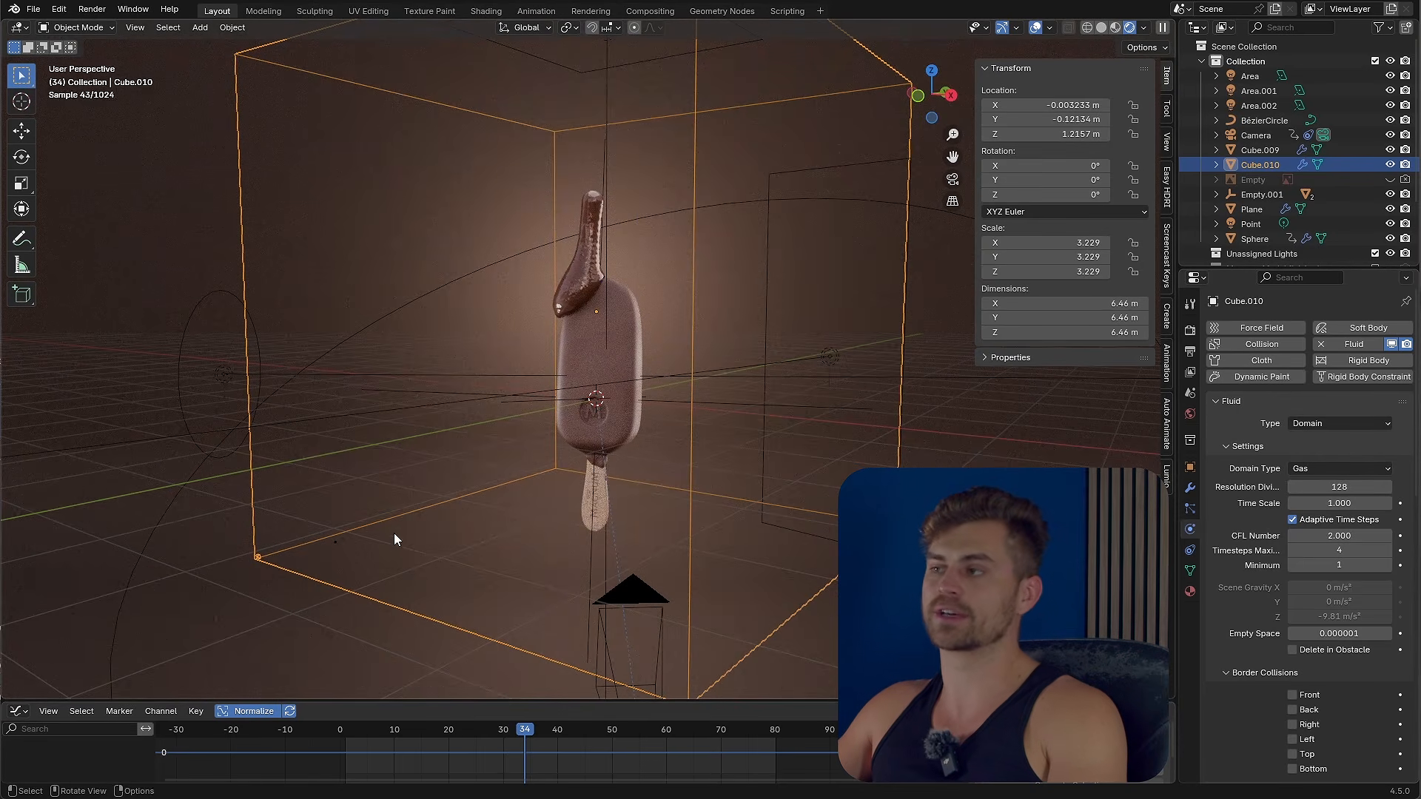
{"action": "left_click", "coordinate": [1325, 469]}
{"action": "left_click", "coordinate": [1325, 504]}
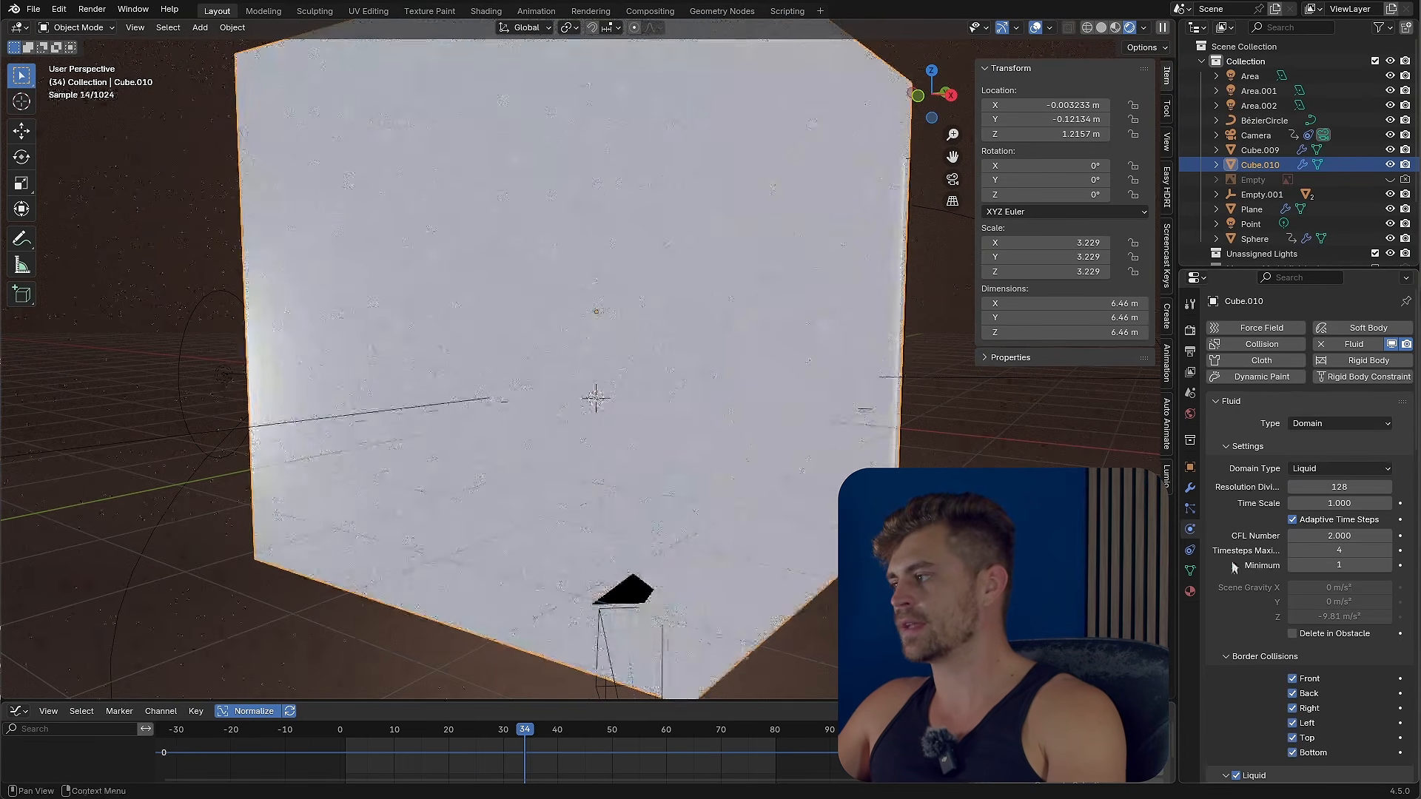
Move the domain cube out beside the ice cream, to about X 4.7 m, Y 2.0 m and Z 0.1 m.
{"action": "scroll", "coordinate": [1235, 567], "scroll_direction": "down", "scroll_amount": 1}
{"action": "key", "text": "g"}
{"action": "left_click", "coordinate": [755, 433]}
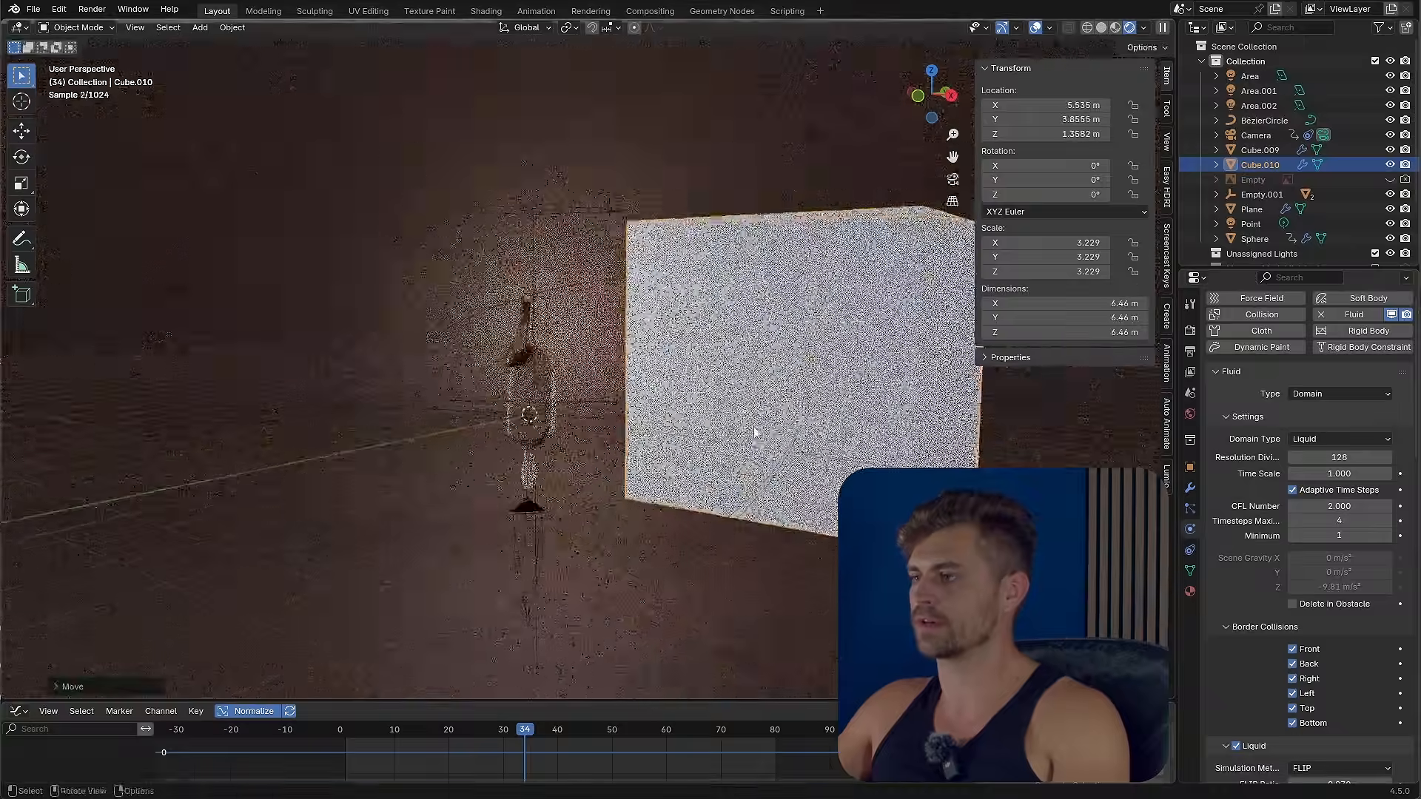
{"action": "middle_click_drag", "start_coordinate": [755, 433], "coordinate": [734, 481]}
{"action": "key", "text": "g"}
{"action": "left_click", "coordinate": [668, 546]}
{"action": "middle_click_drag", "start_coordinate": [667, 546], "coordinate": [835, 527]}
{"action": "key", "text": "g"}
{"action": "left_click", "coordinate": [622, 516]}
{"action": "scroll", "coordinate": [644, 499], "scroll_direction": "up", "scroll_amount": 2}
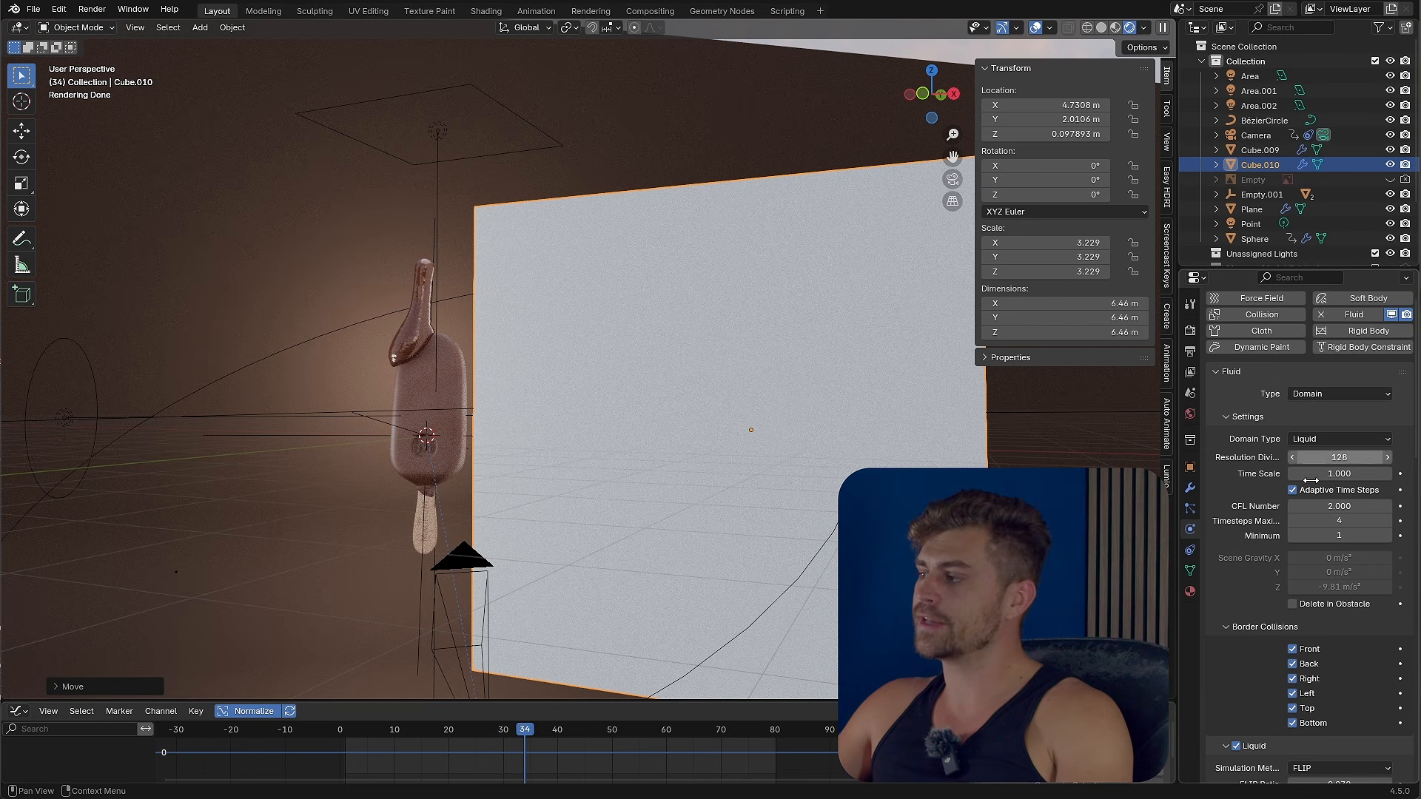
Review the domain cube's settings, border collision options and liquid simulation values.
{"action": "scroll", "coordinate": [1316, 459], "scroll_direction": "down", "scroll_amount": 2}
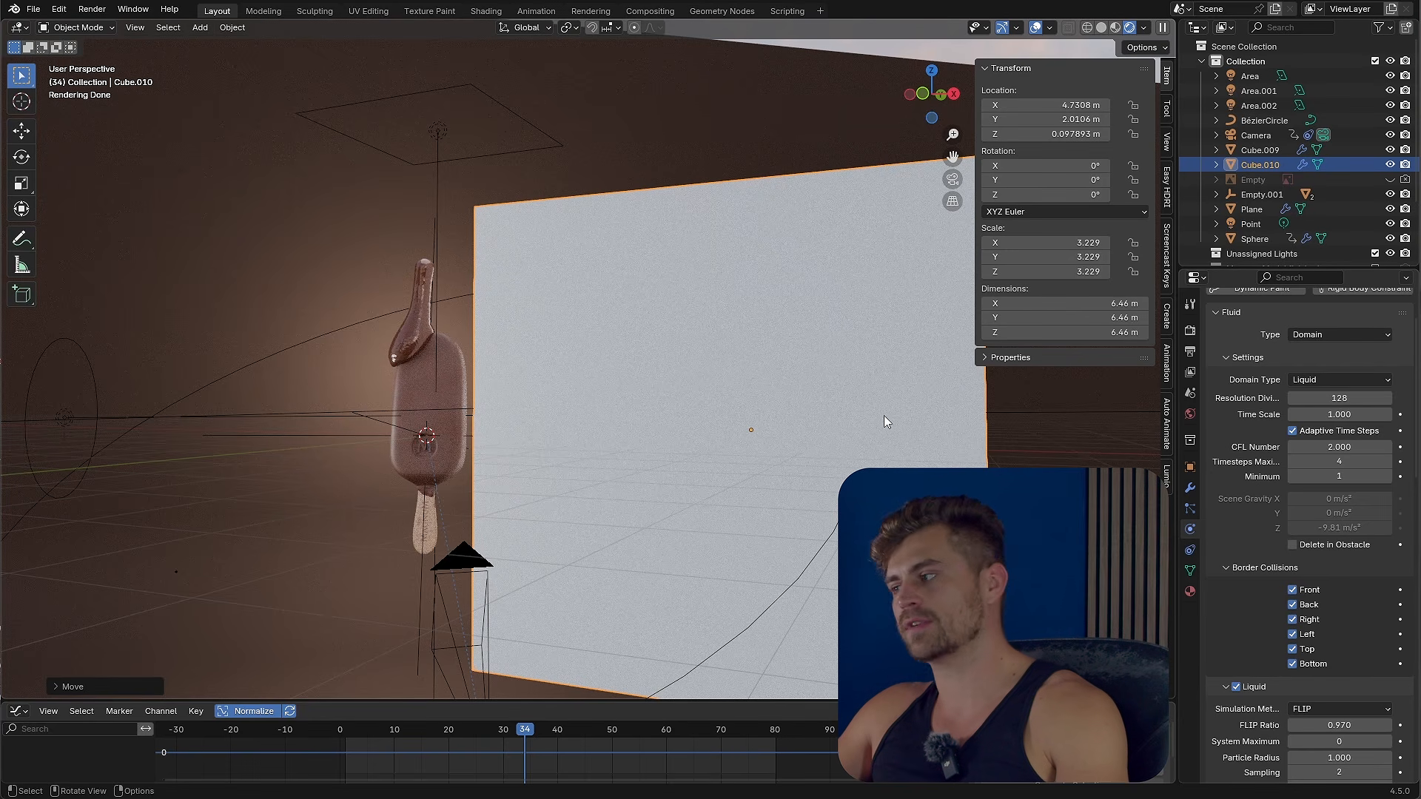
{"action": "scroll", "coordinate": [1296, 507], "scroll_direction": "down", "scroll_amount": 3}
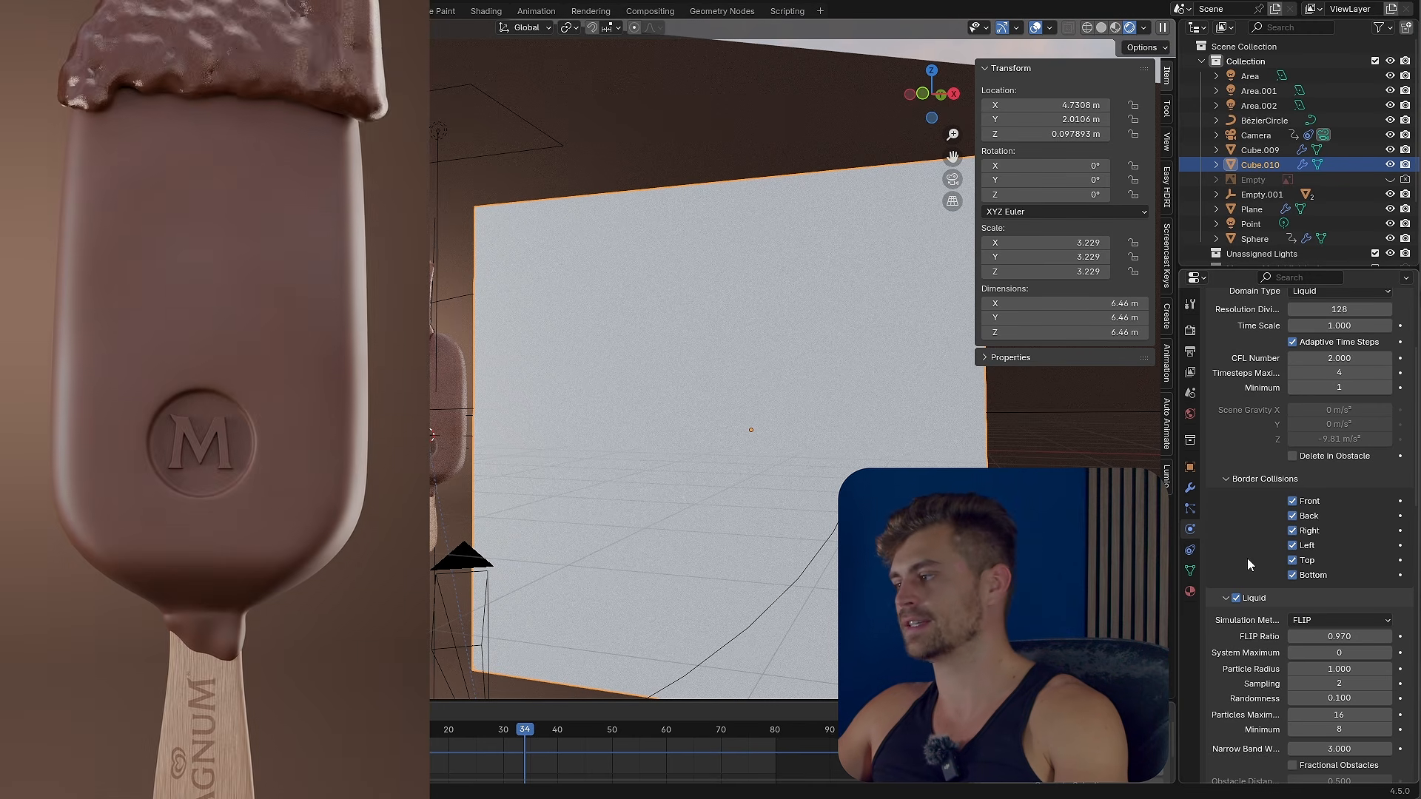
{"action": "scroll", "coordinate": [1268, 566], "scroll_direction": "down", "scroll_amount": 3}
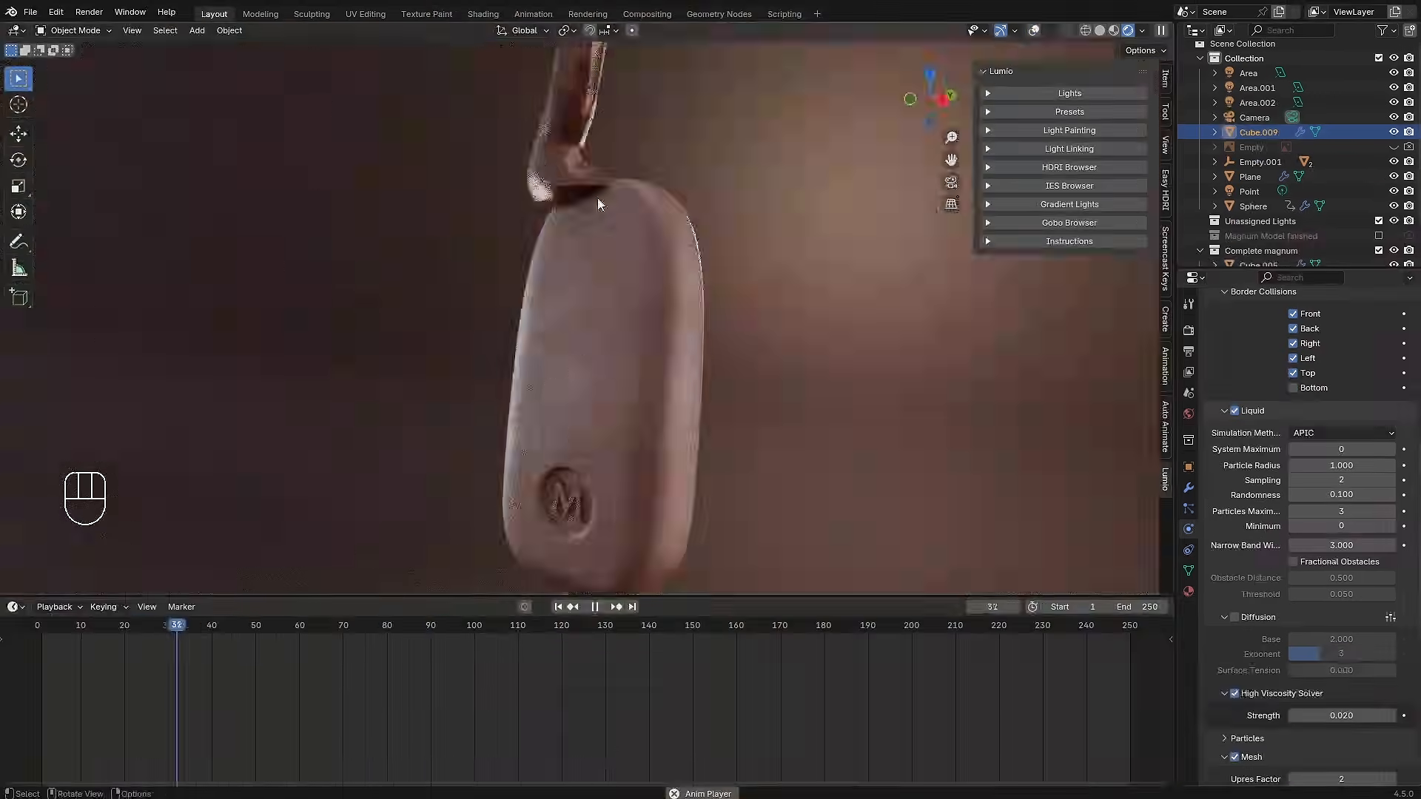
Look through the camera and play the animation of chocolate flowing over the ice cream.
{"action": "key", "text": "KP_0"}
{"action": "key", "text": "shift+space"}
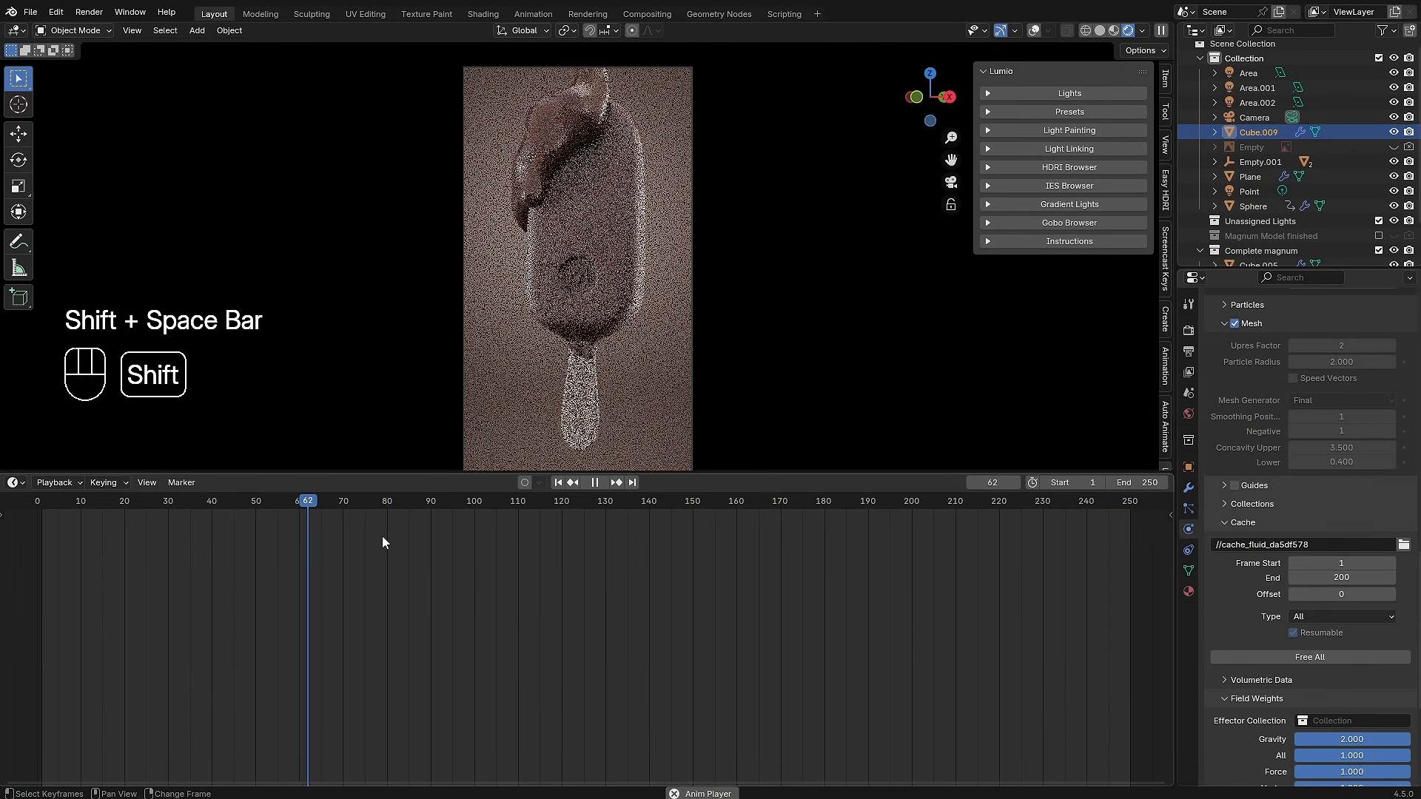
{"action": "key", "text": "shift+space"}
{"action": "key", "text": "shift+space"}
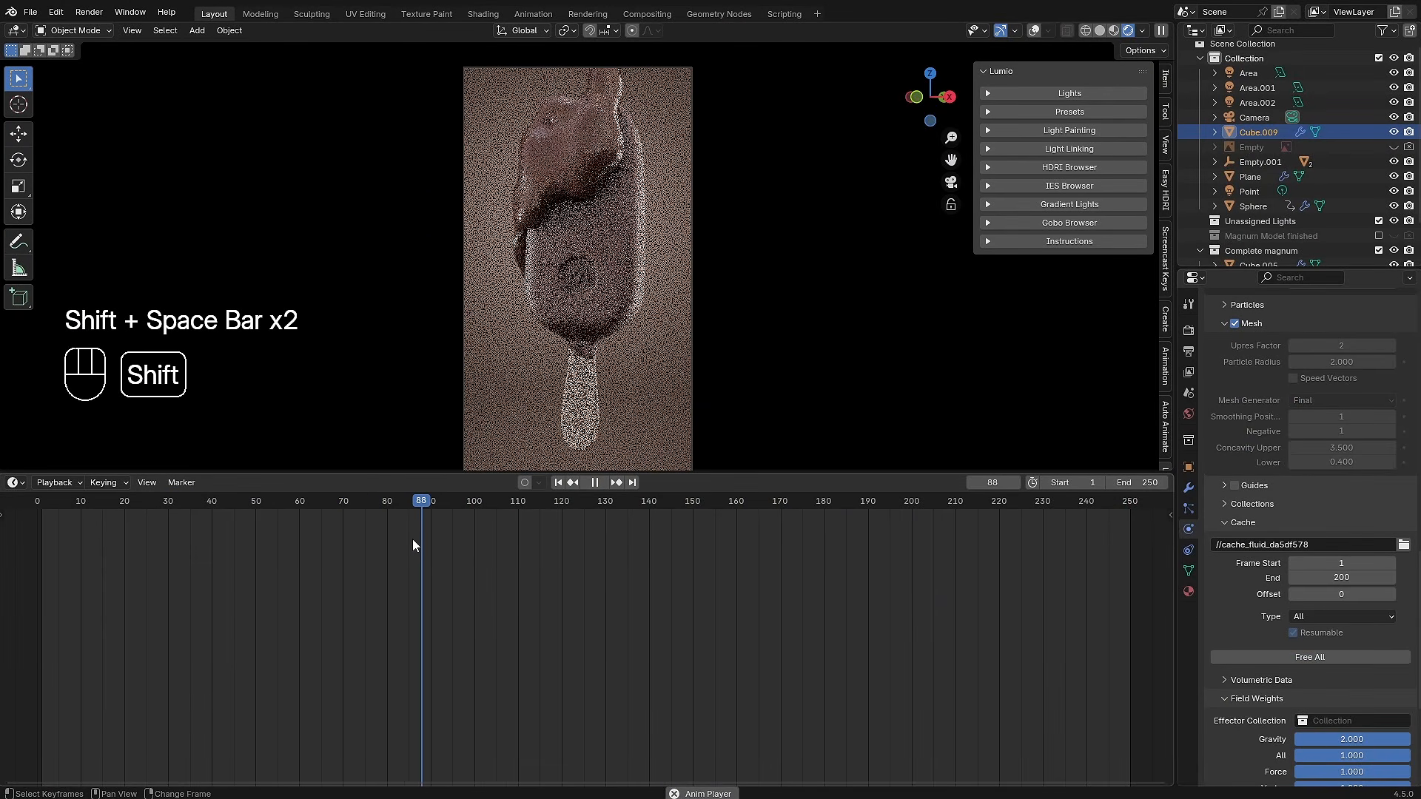
{"action": "key", "text": "shift+space"}
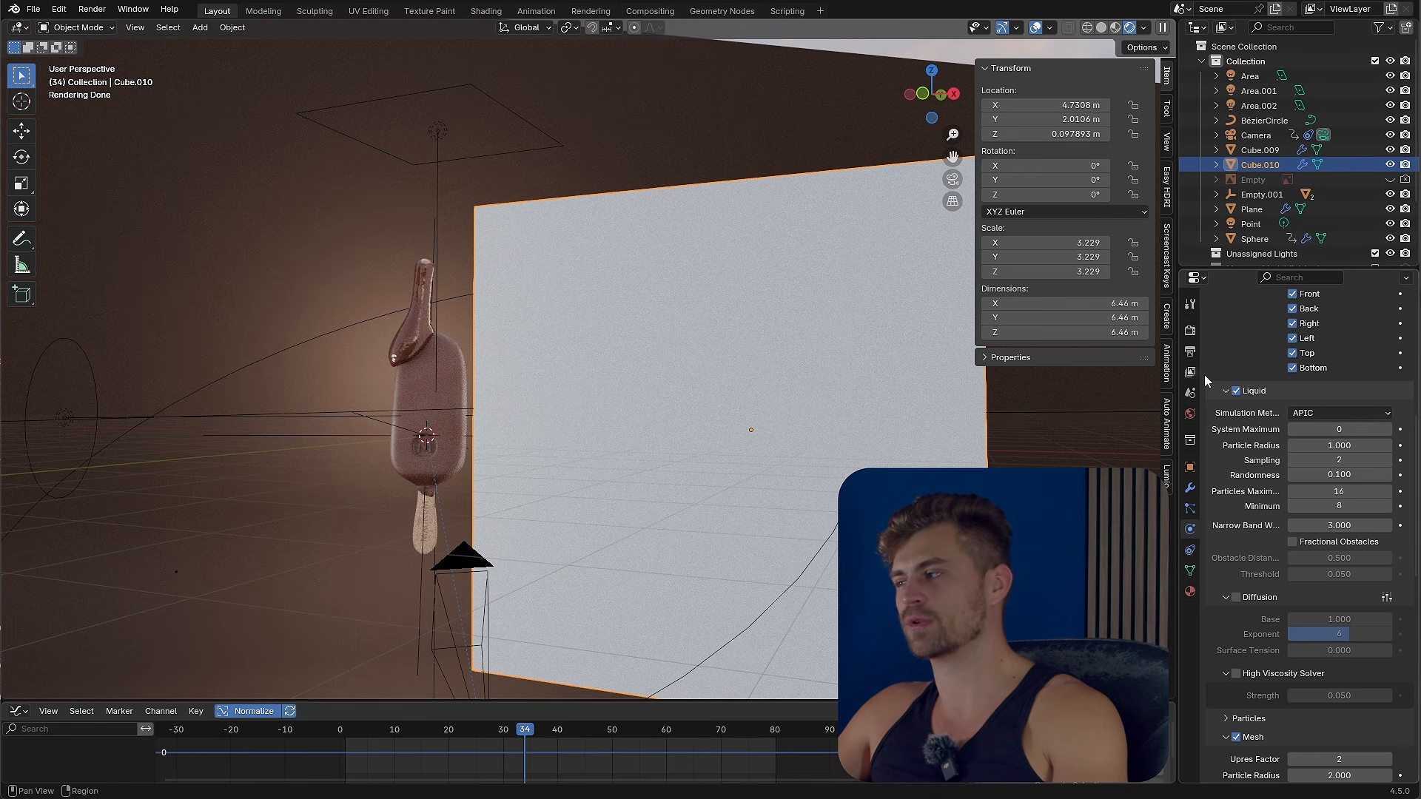
Set the domain's liquid simulation method to FLIP and enable the High Viscosity Solver.
{"action": "left_click", "coordinate": [1312, 412]}
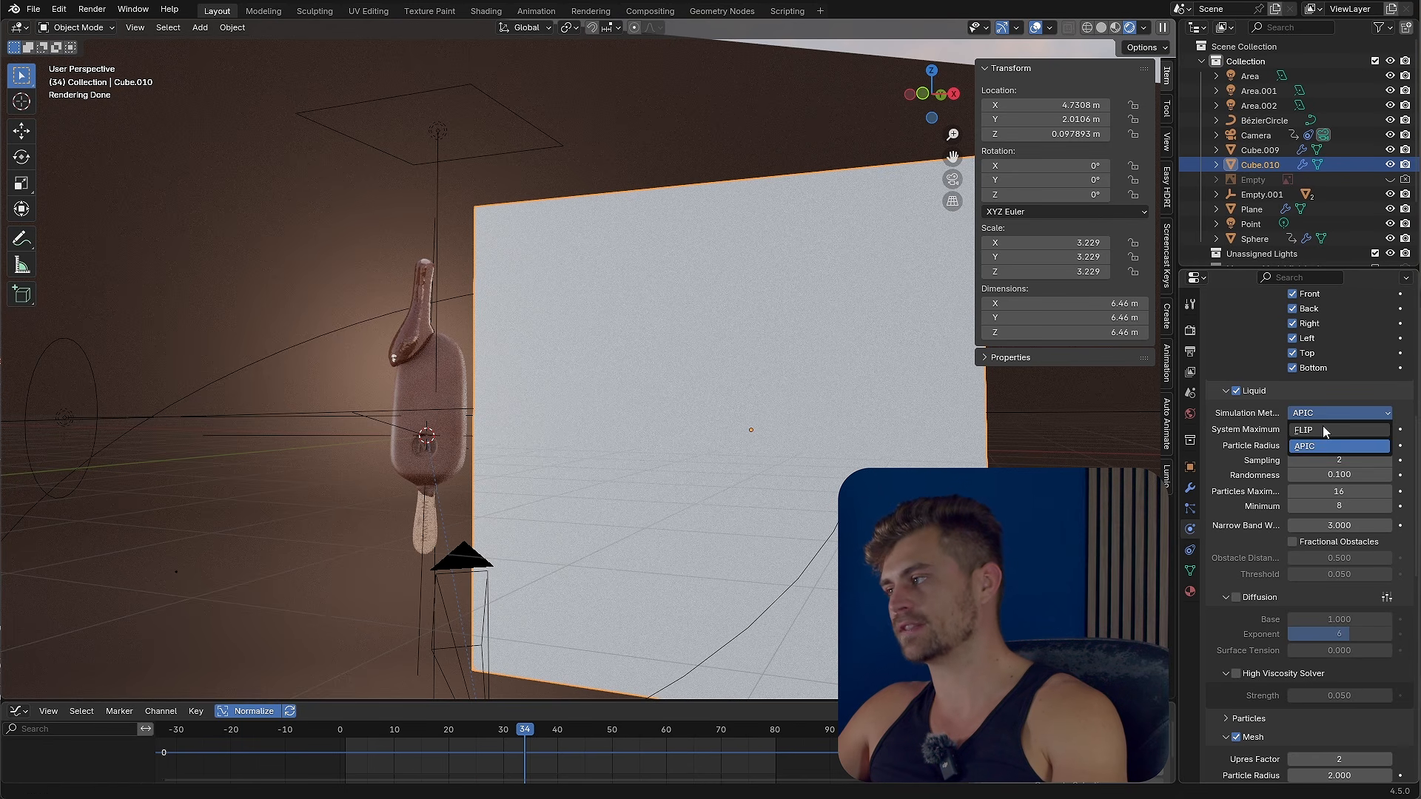
{"action": "left_click", "coordinate": [1322, 429]}
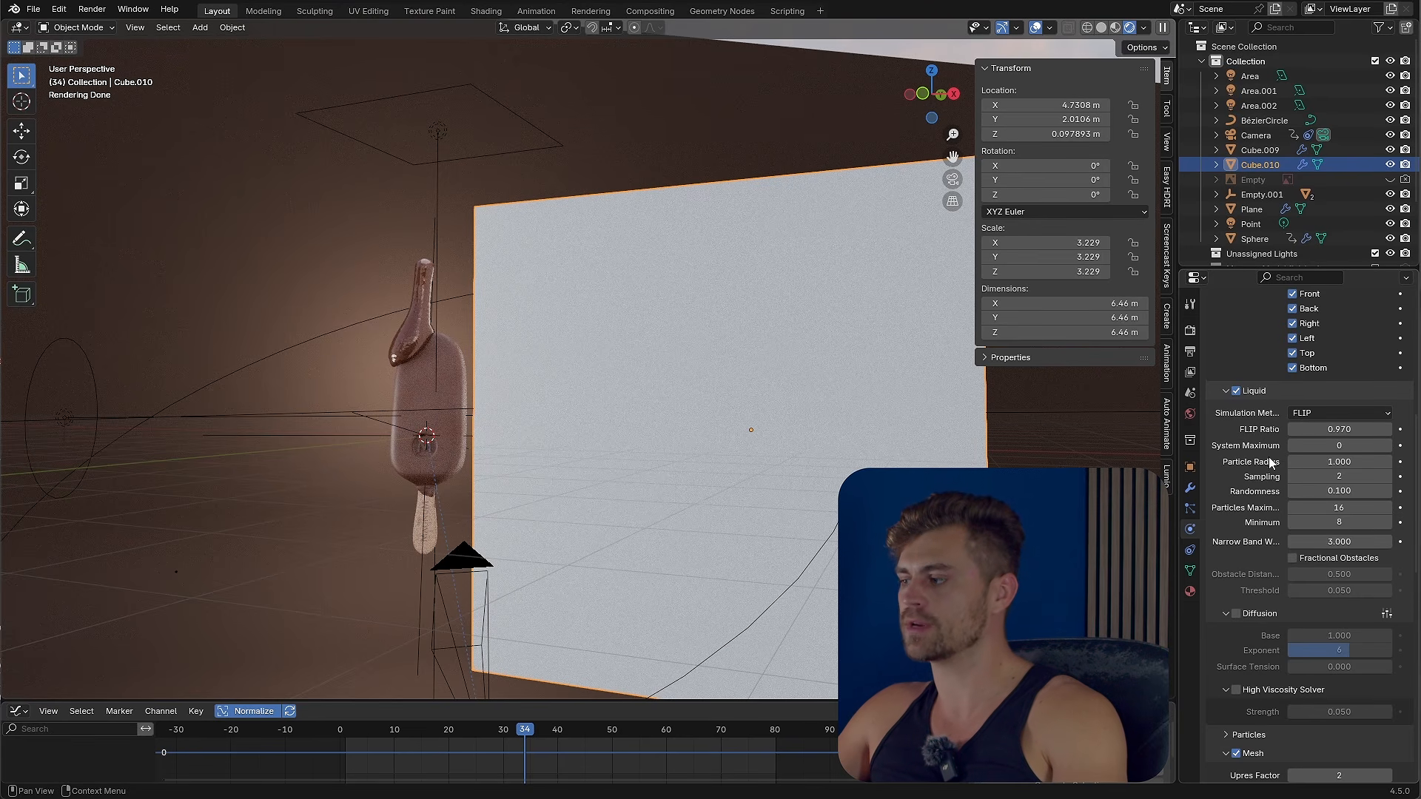
{"action": "scroll", "coordinate": [1250, 462], "scroll_direction": "down", "scroll_amount": 7}
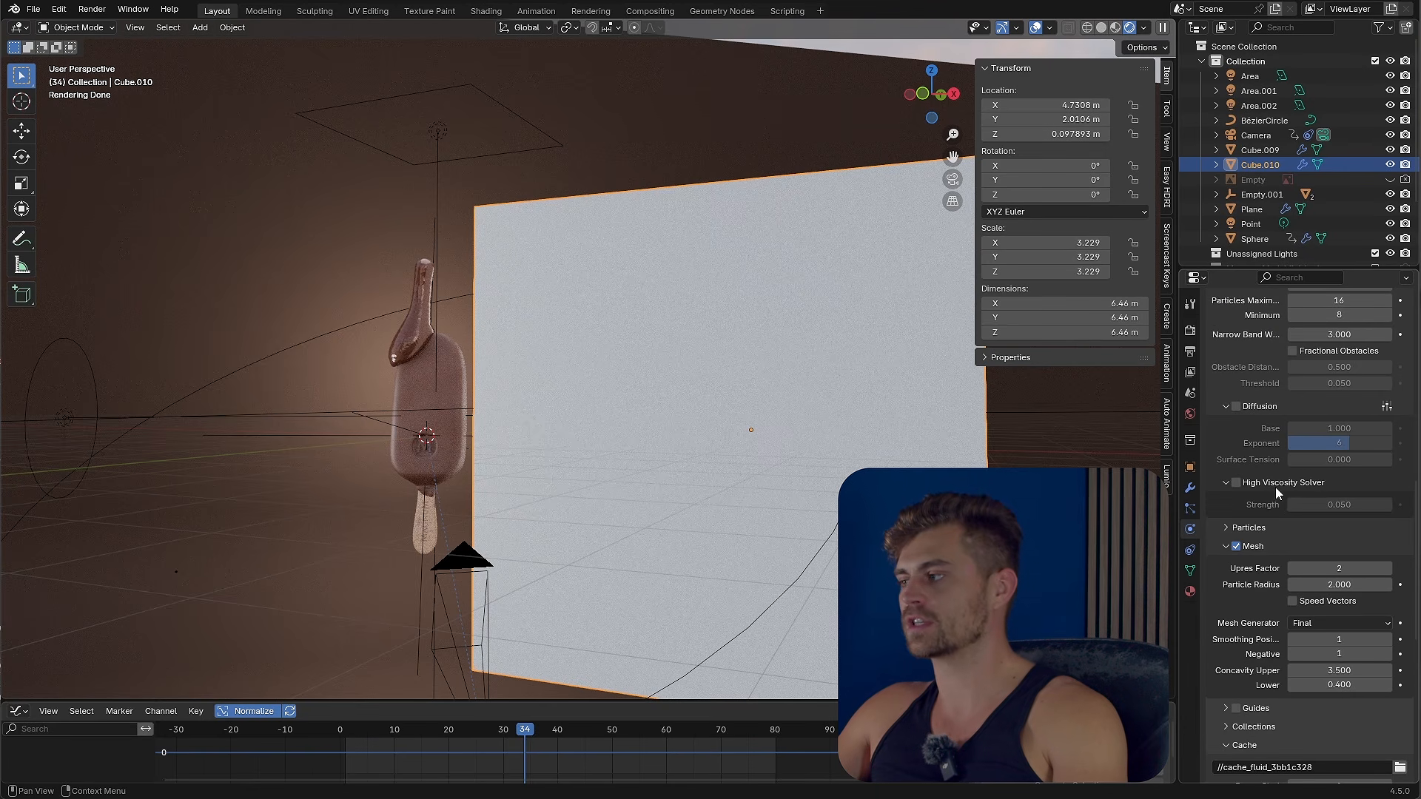
{"action": "left_click", "coordinate": [1287, 491]}
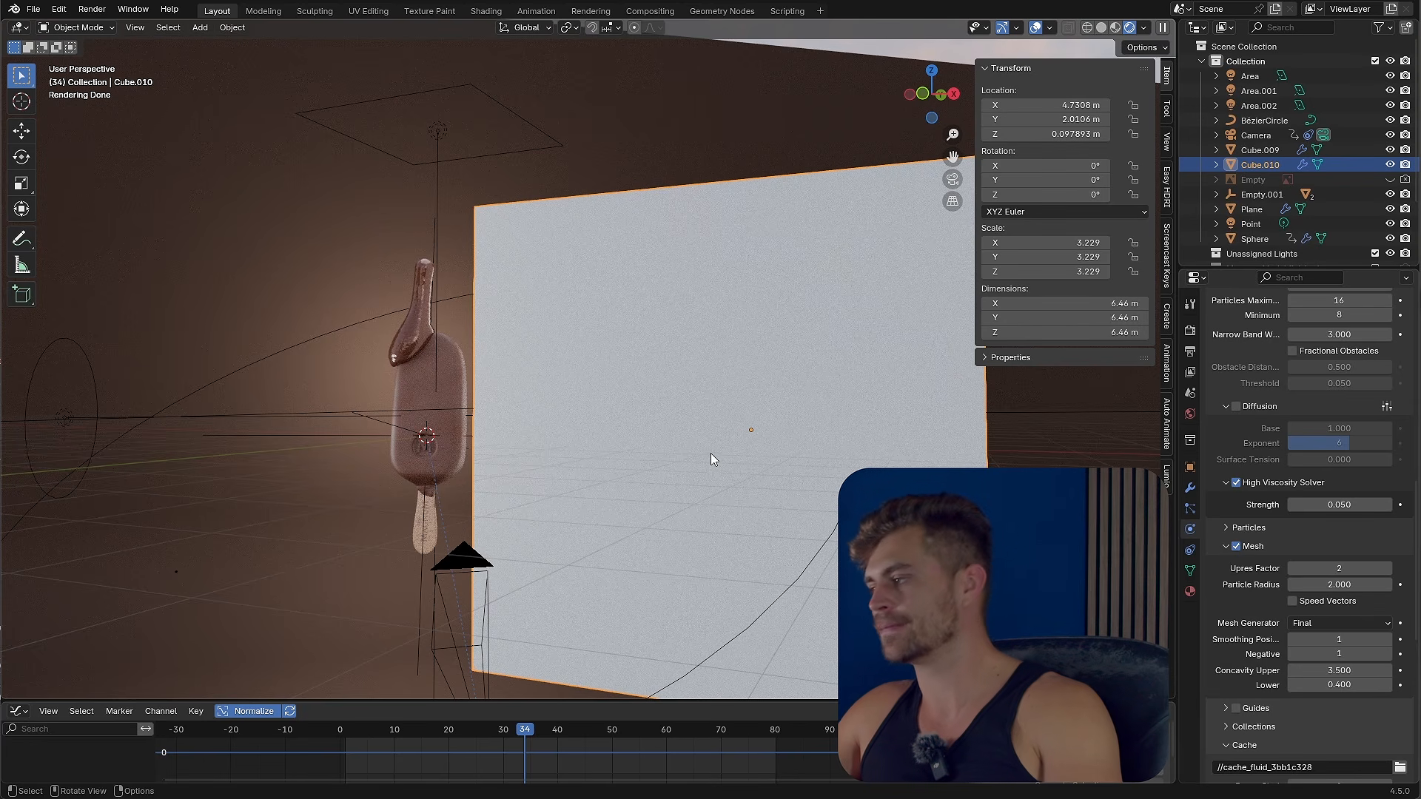
Try Diffusion in place of the domain's High Viscosity Solver, and switch back to the solver.
{"action": "scroll", "coordinate": [1342, 590], "scroll_direction": "up", "scroll_amount": 4}
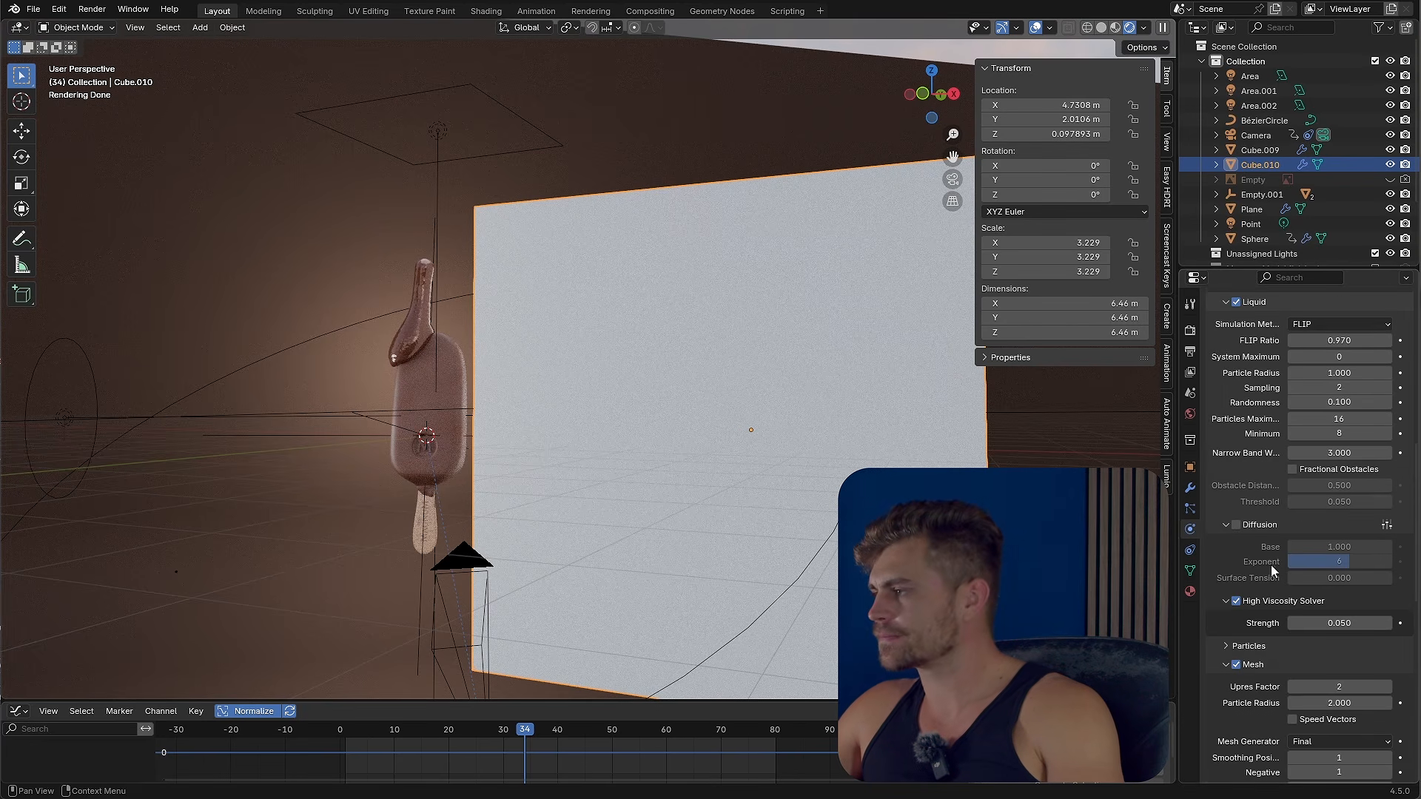
{"action": "left_click", "coordinate": [1237, 601]}
{"action": "left_click", "coordinate": [1236, 525]}
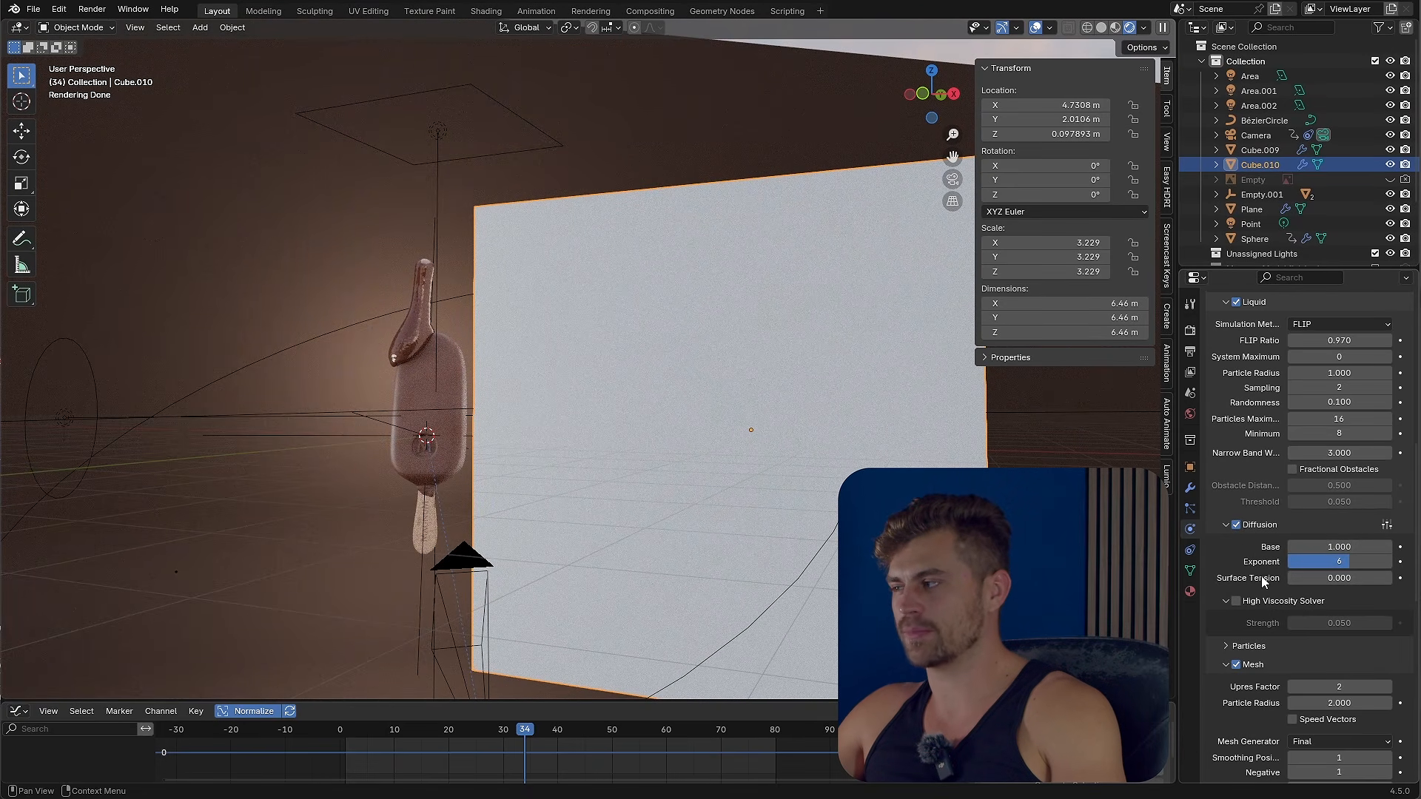
{"action": "left_click", "coordinate": [1386, 525]}
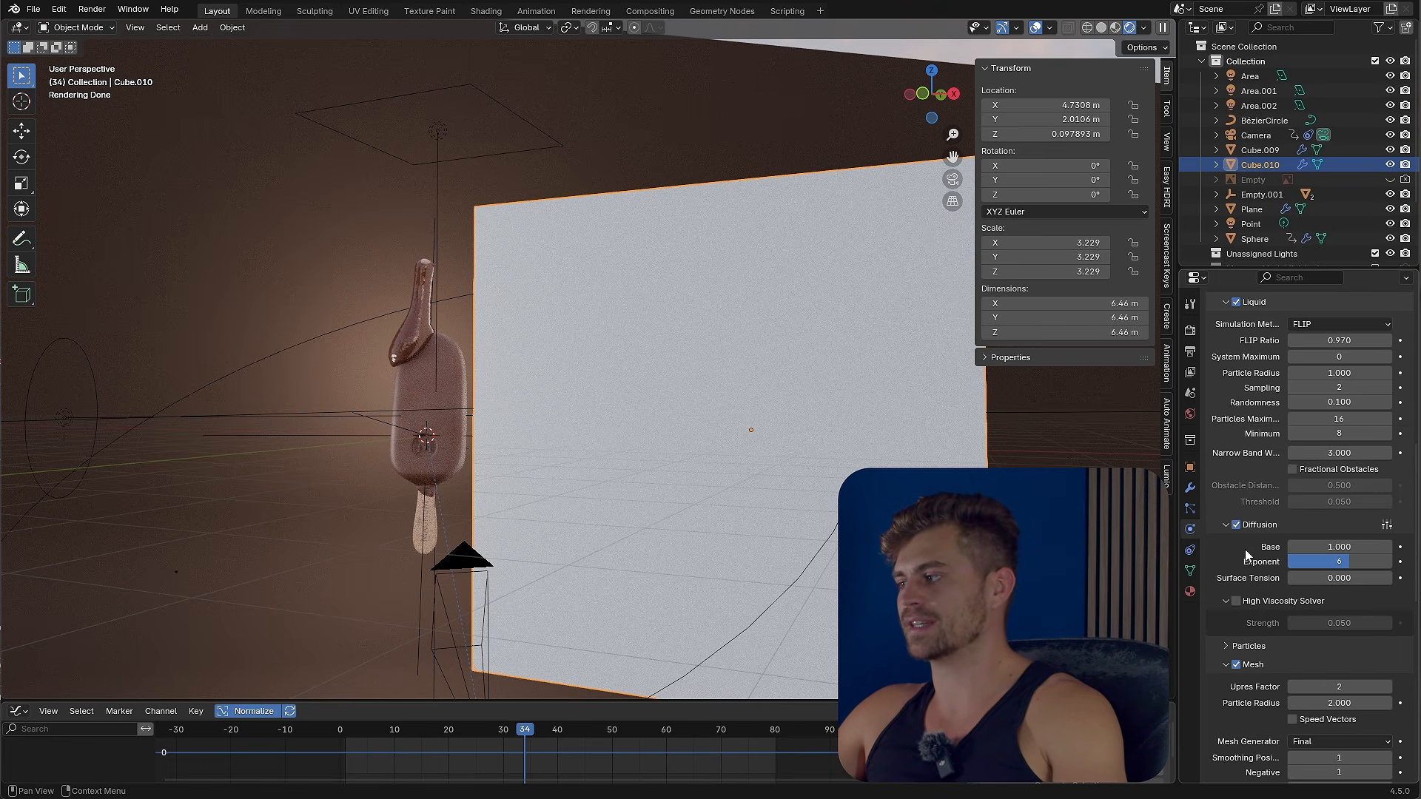
{"action": "left_click", "coordinate": [1237, 525]}
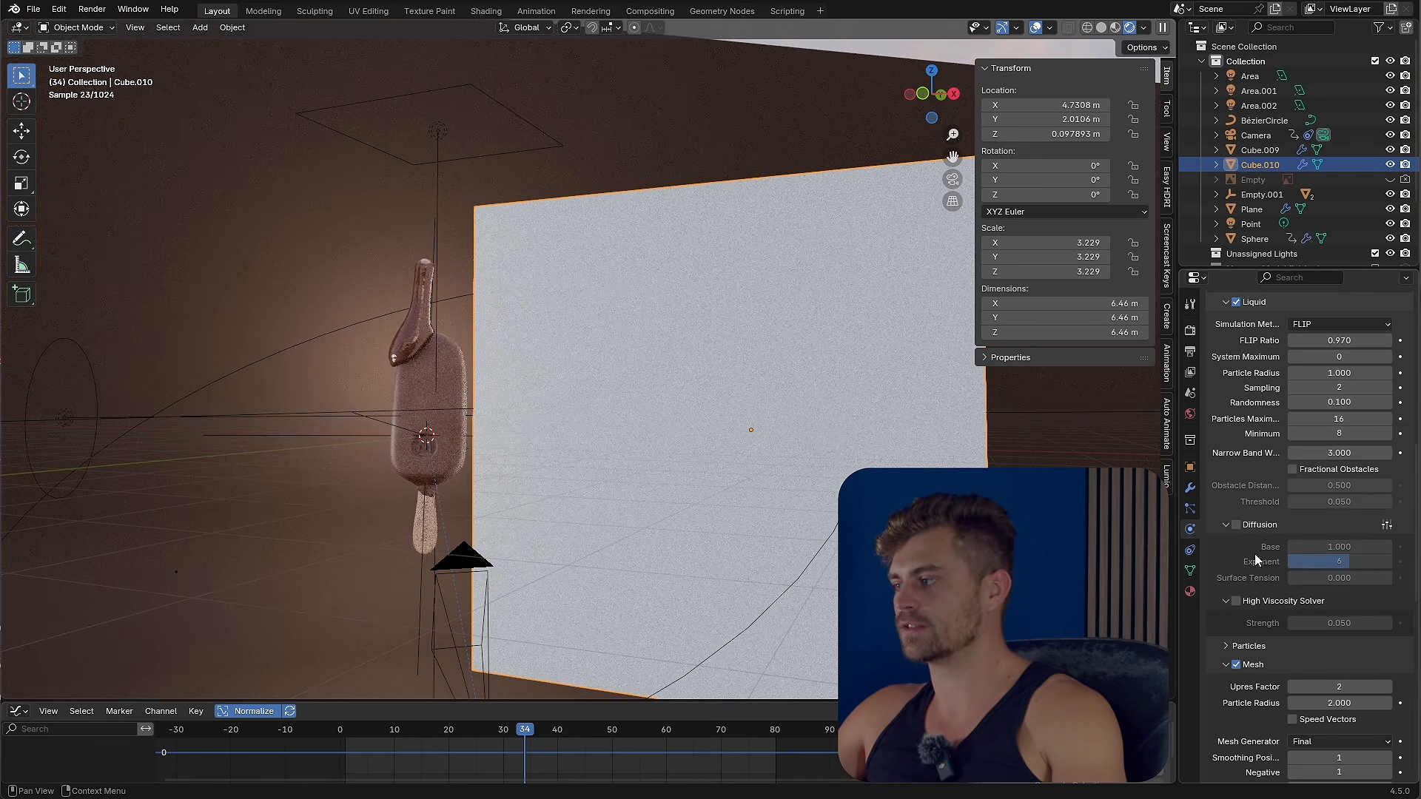
{"action": "left_click", "coordinate": [1236, 601]}
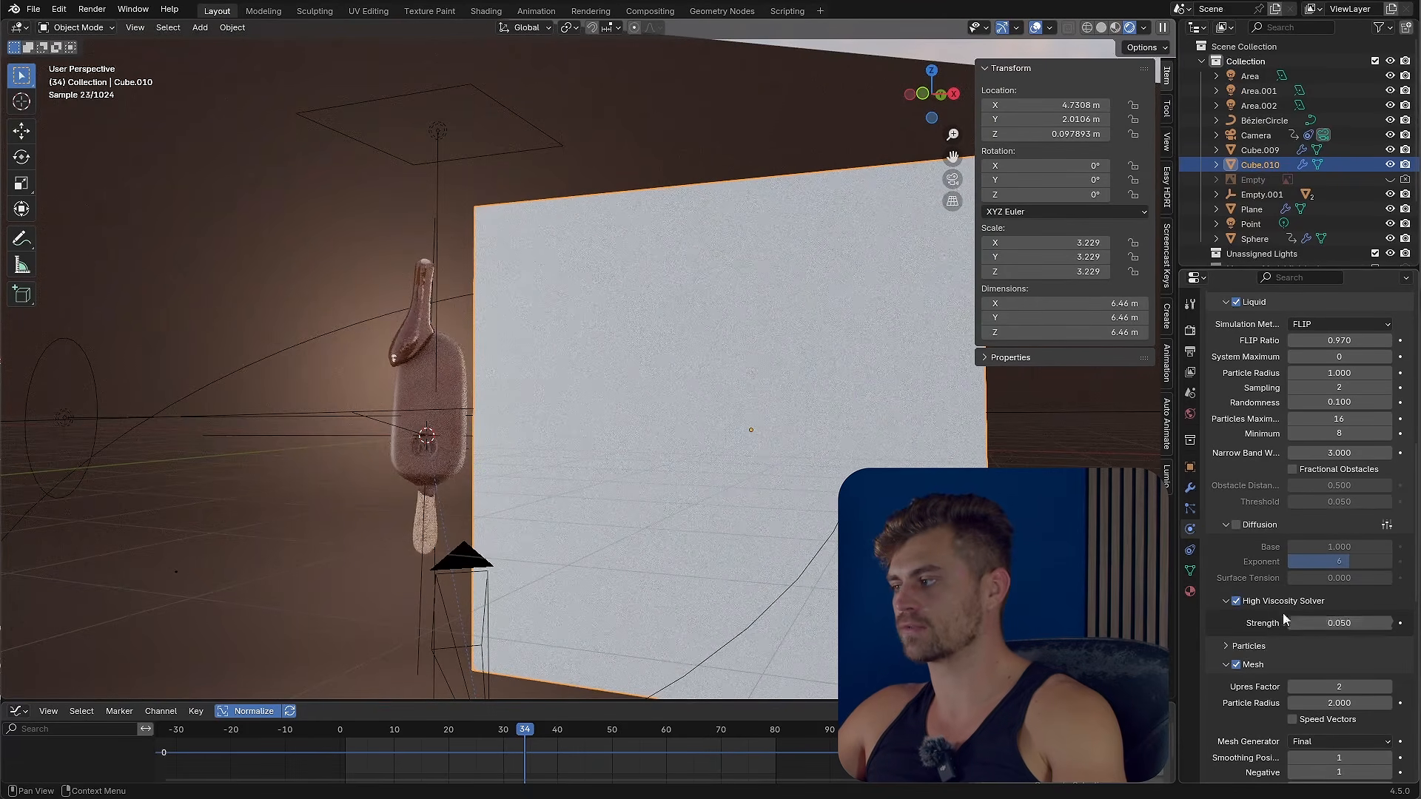
Select the existing chocolate stream and examine its fluid domain's viscosity strength, resolution and border collisions.
{"action": "left_click", "coordinate": [410, 346]}
{"action": "scroll", "coordinate": [1287, 590], "scroll_direction": "down", "scroll_amount": 3}
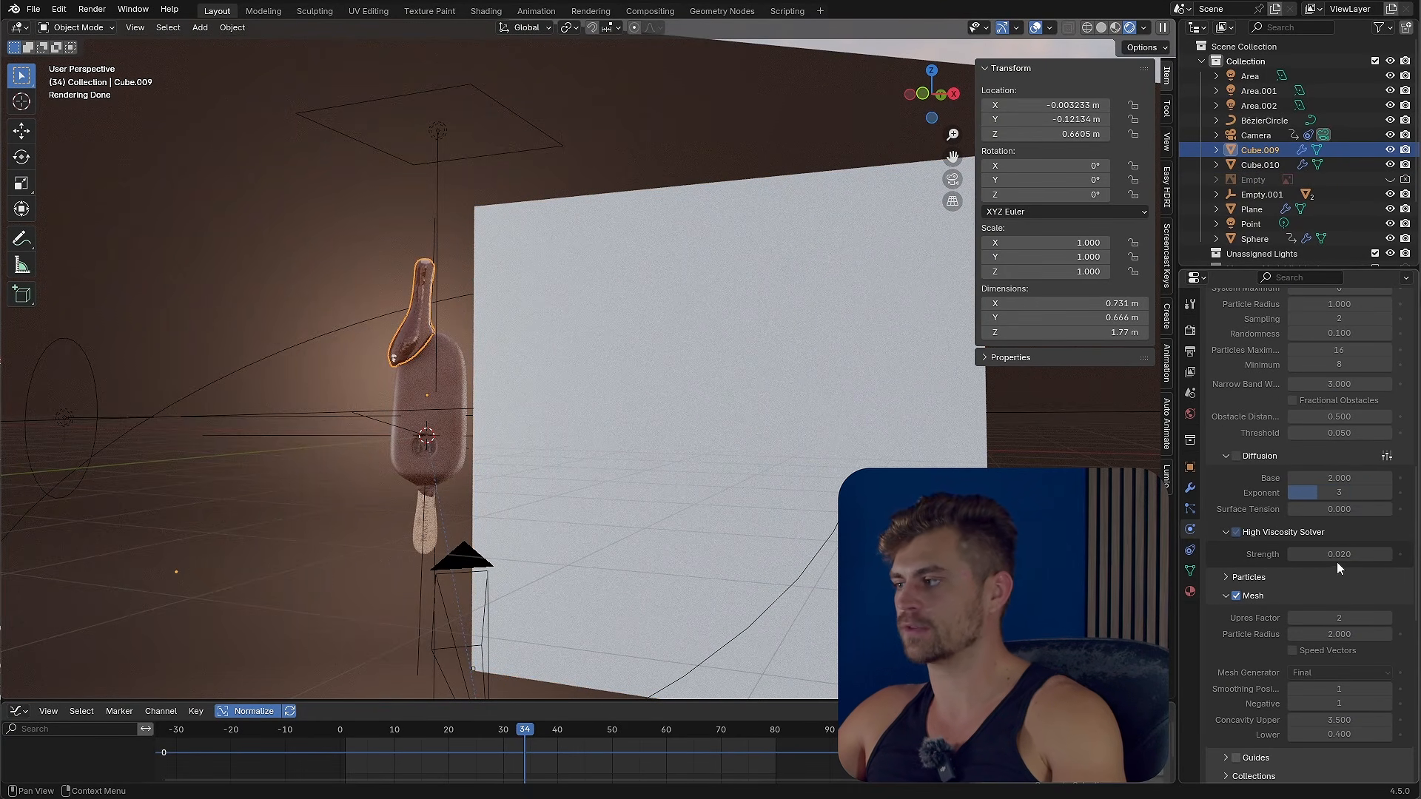
{"action": "scroll", "coordinate": [1394, 592], "scroll_direction": "up", "scroll_amount": 20}
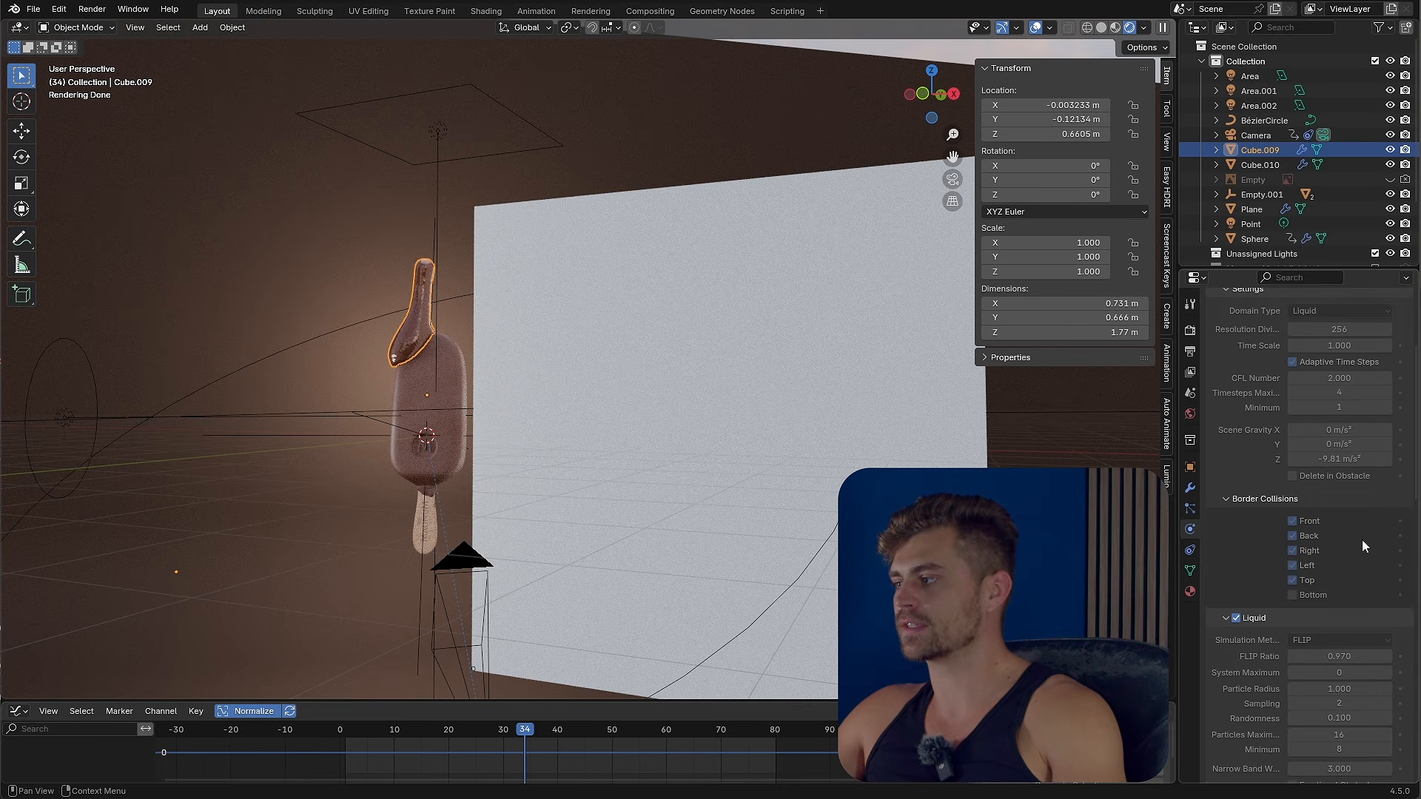
Examine the chocolate domain's liquid, High Viscosity Solver, mesh, cache and field weight settings.
{"action": "scroll", "coordinate": [1290, 465], "scroll_direction": "down", "scroll_amount": 14}
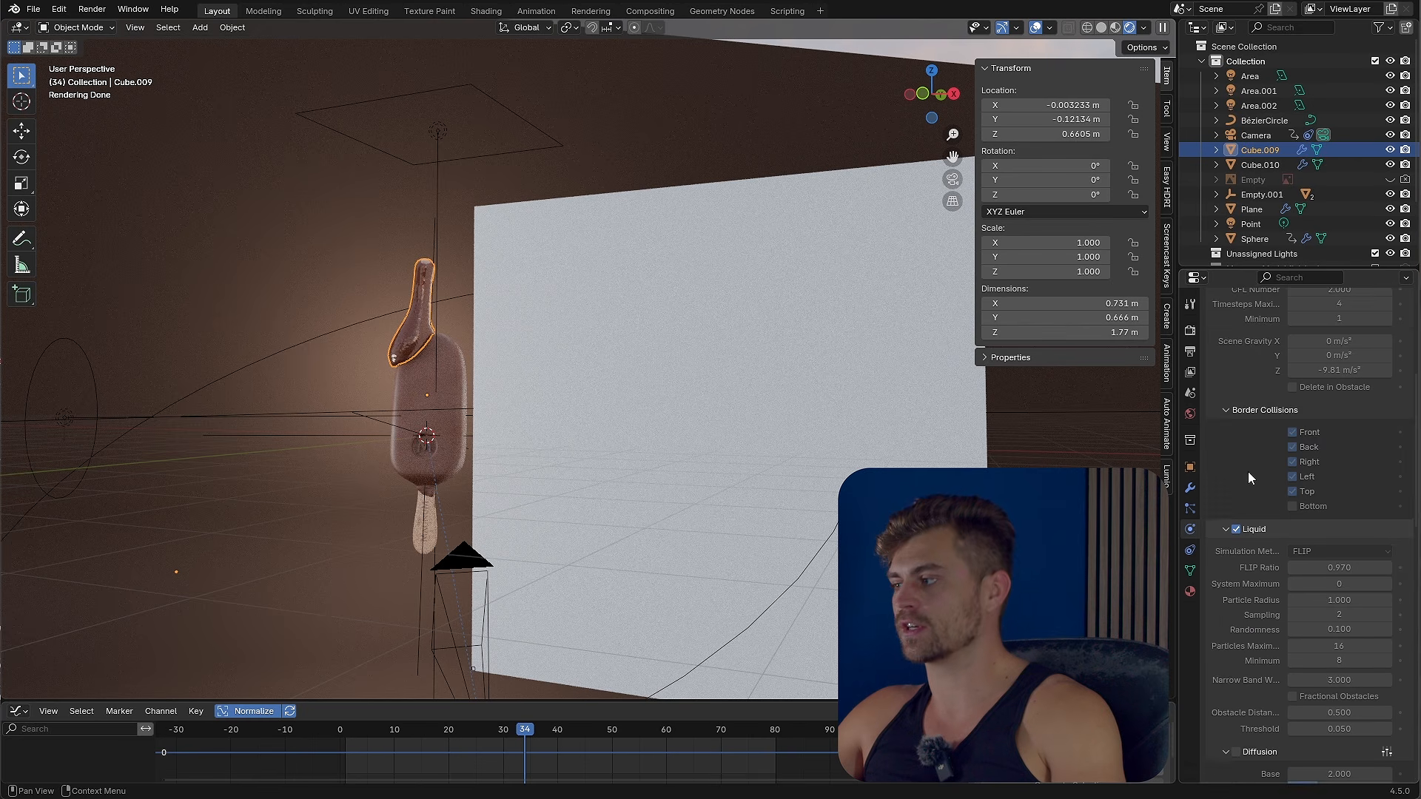
{"action": "scroll", "coordinate": [1255, 476], "scroll_direction": "down", "scroll_amount": 6}
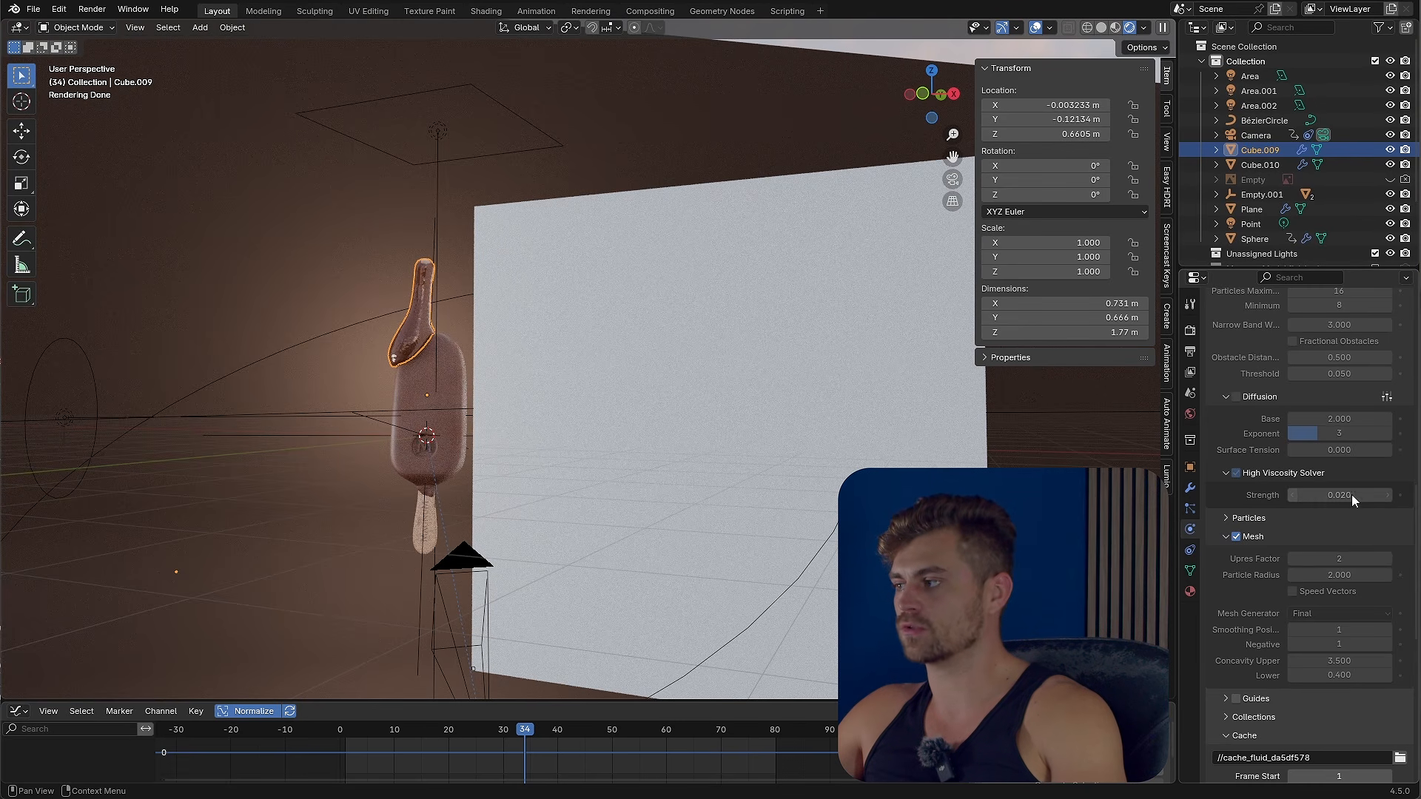
{"action": "scroll", "coordinate": [1253, 497], "scroll_direction": "down", "scroll_amount": 3}
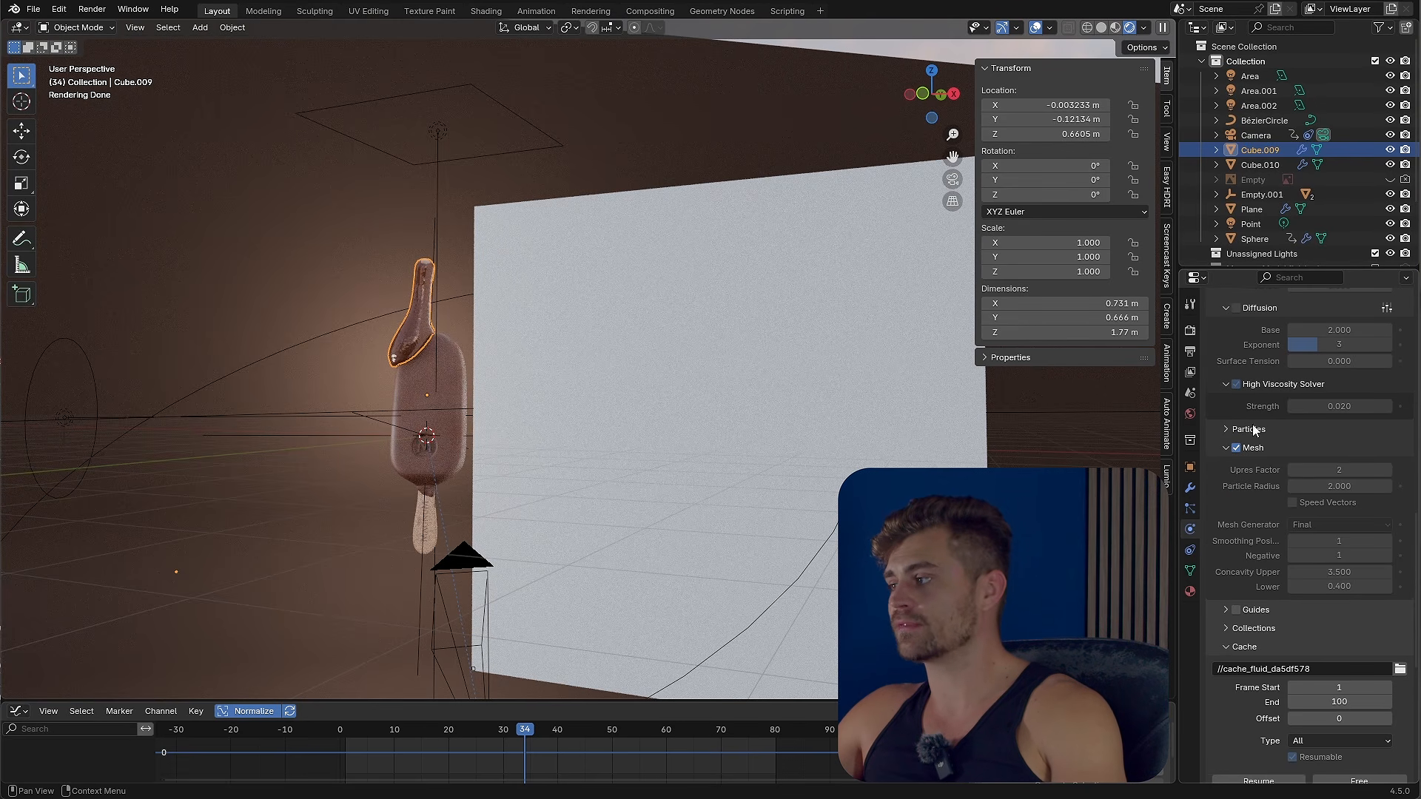
{"action": "scroll", "coordinate": [1258, 459], "scroll_direction": "down", "scroll_amount": 10}
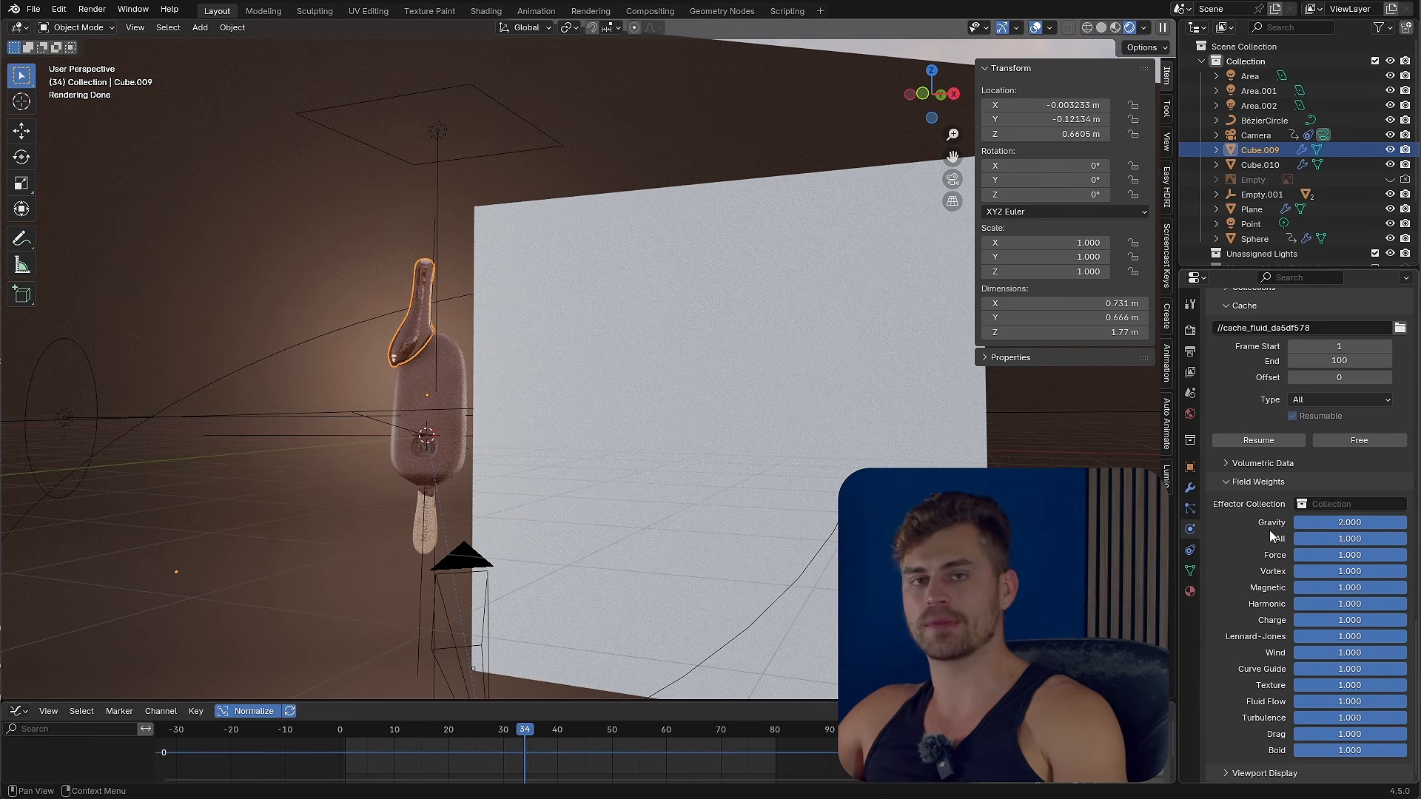
{"action": "scroll", "coordinate": [1269, 552], "scroll_direction": "up", "scroll_amount": 6}
{"action": "scroll", "coordinate": [1270, 552], "scroll_direction": "up", "scroll_amount": 15}
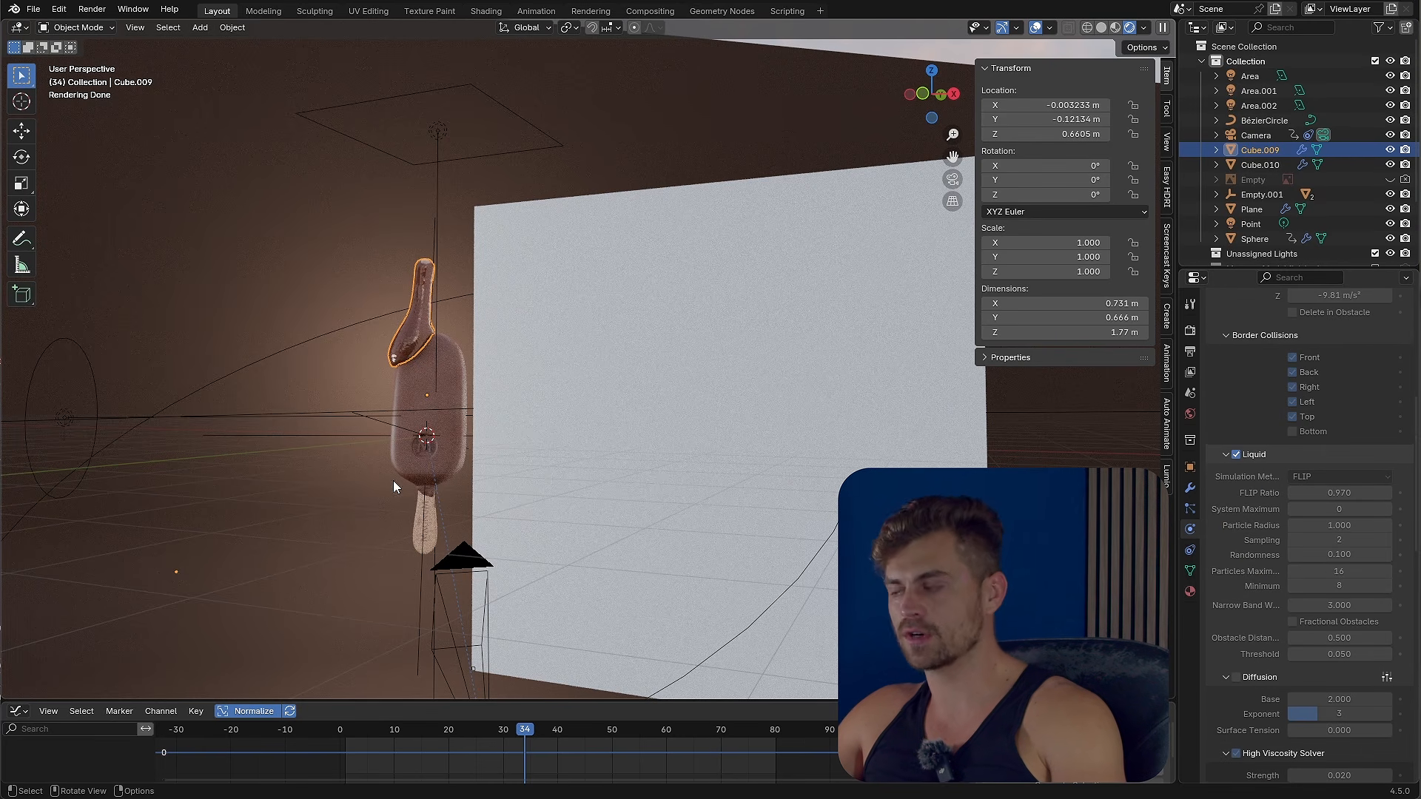
{"action": "scroll", "coordinate": [1242, 590], "scroll_direction": "down", "scroll_amount": 5}
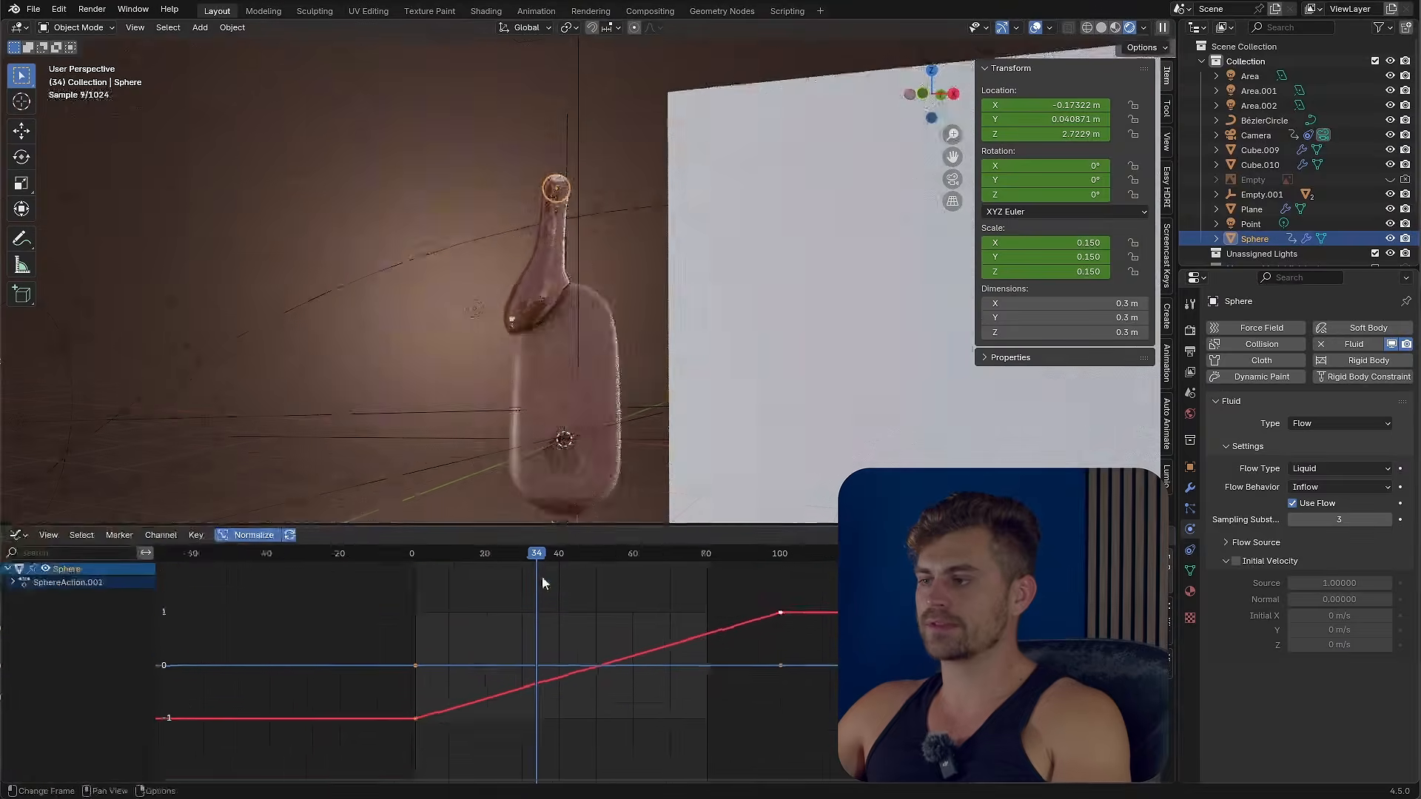
Scrub the inflow sphere's animation to frame 59, and select the ice cream body to examine its fluid effector settings.
{"action": "left_click_drag", "start_coordinate": [542, 553], "coordinate": [635, 586]}
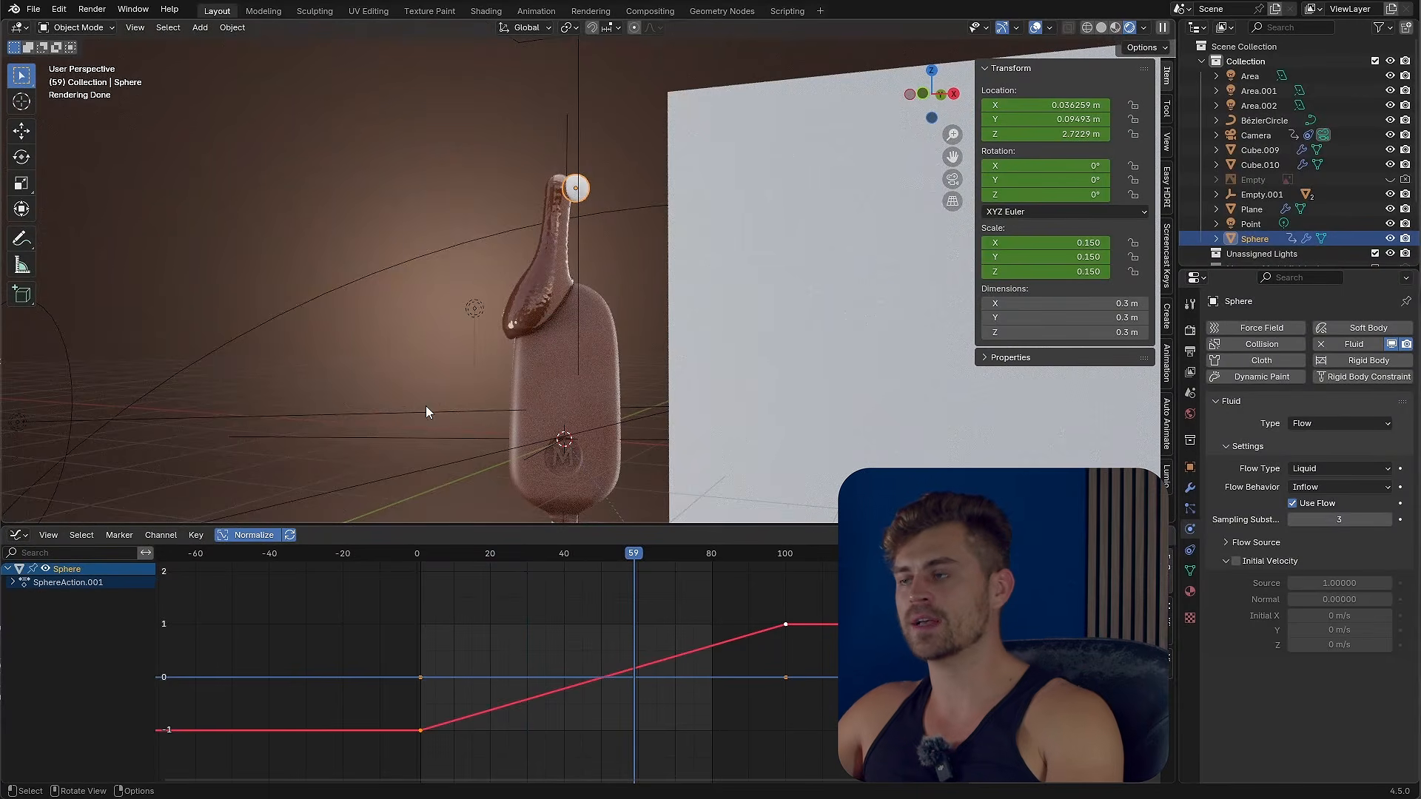
{"action": "middle_click_drag", "start_coordinate": [428, 407], "coordinate": [460, 411]}
{"action": "middle_click_drag", "start_coordinate": [618, 434], "coordinate": [639, 326], "text": "shift"}
{"action": "scroll", "coordinate": [608, 346], "scroll_direction": "up", "scroll_amount": 1}
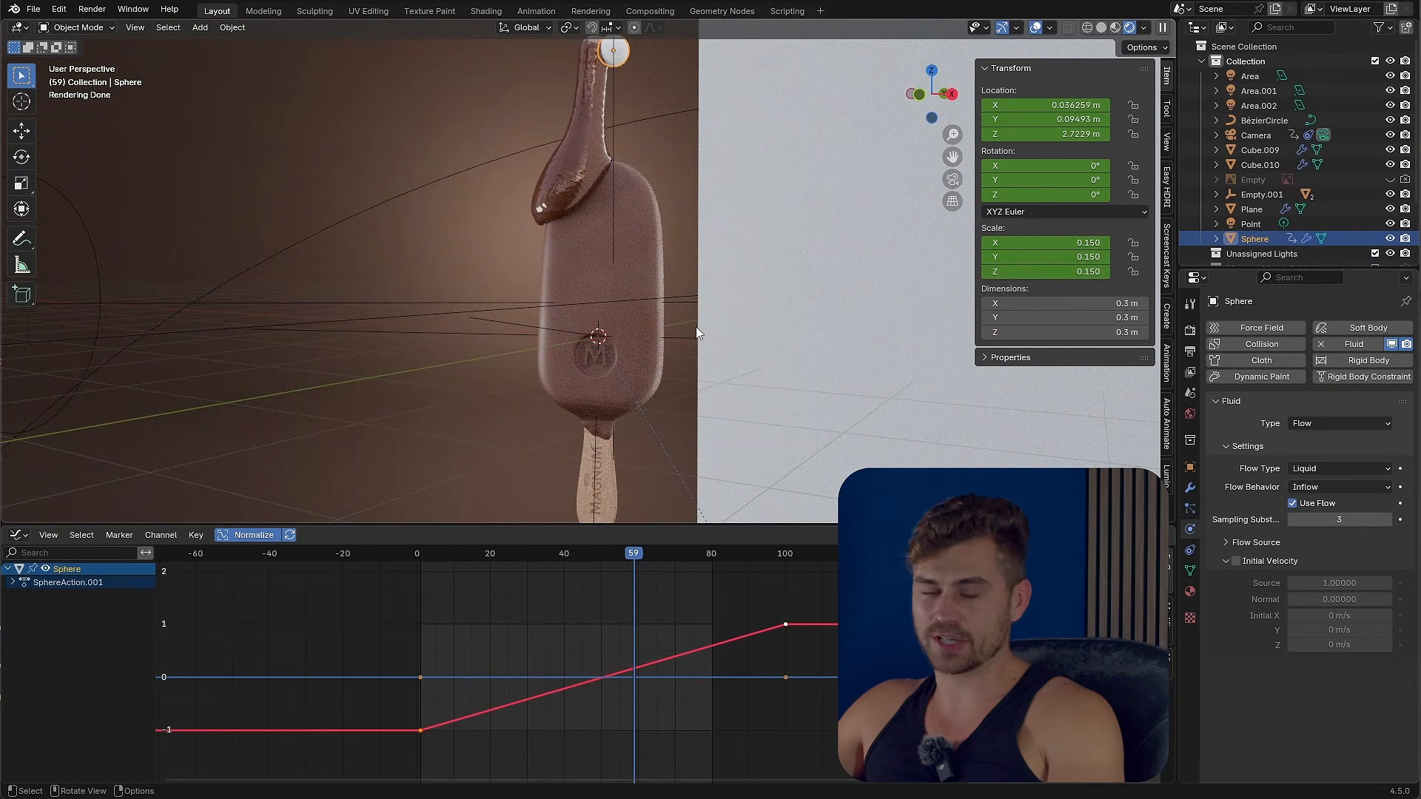
{"action": "left_click", "coordinate": [655, 239]}
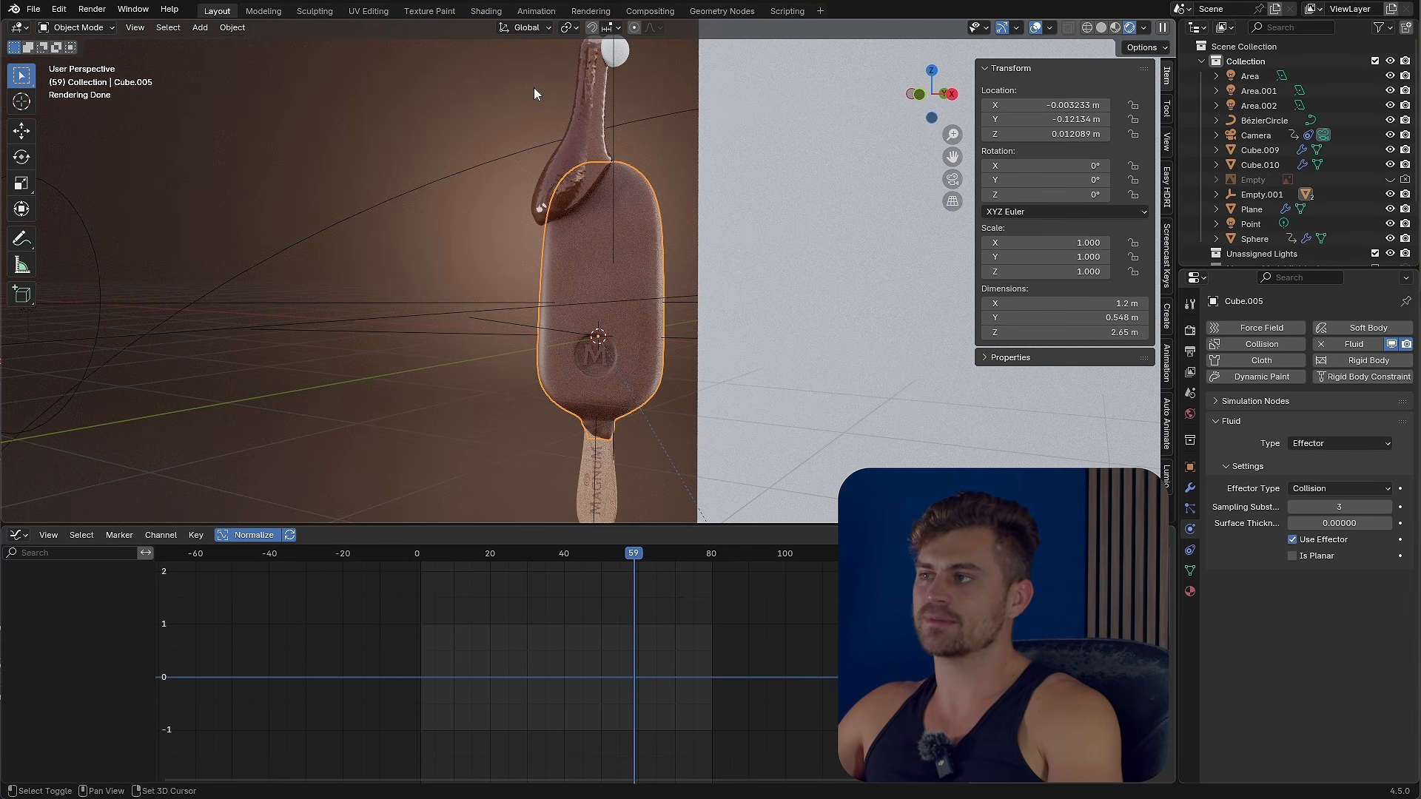
{"action": "middle_click_drag", "start_coordinate": [534, 87], "coordinate": [532, 129], "text": "shift"}
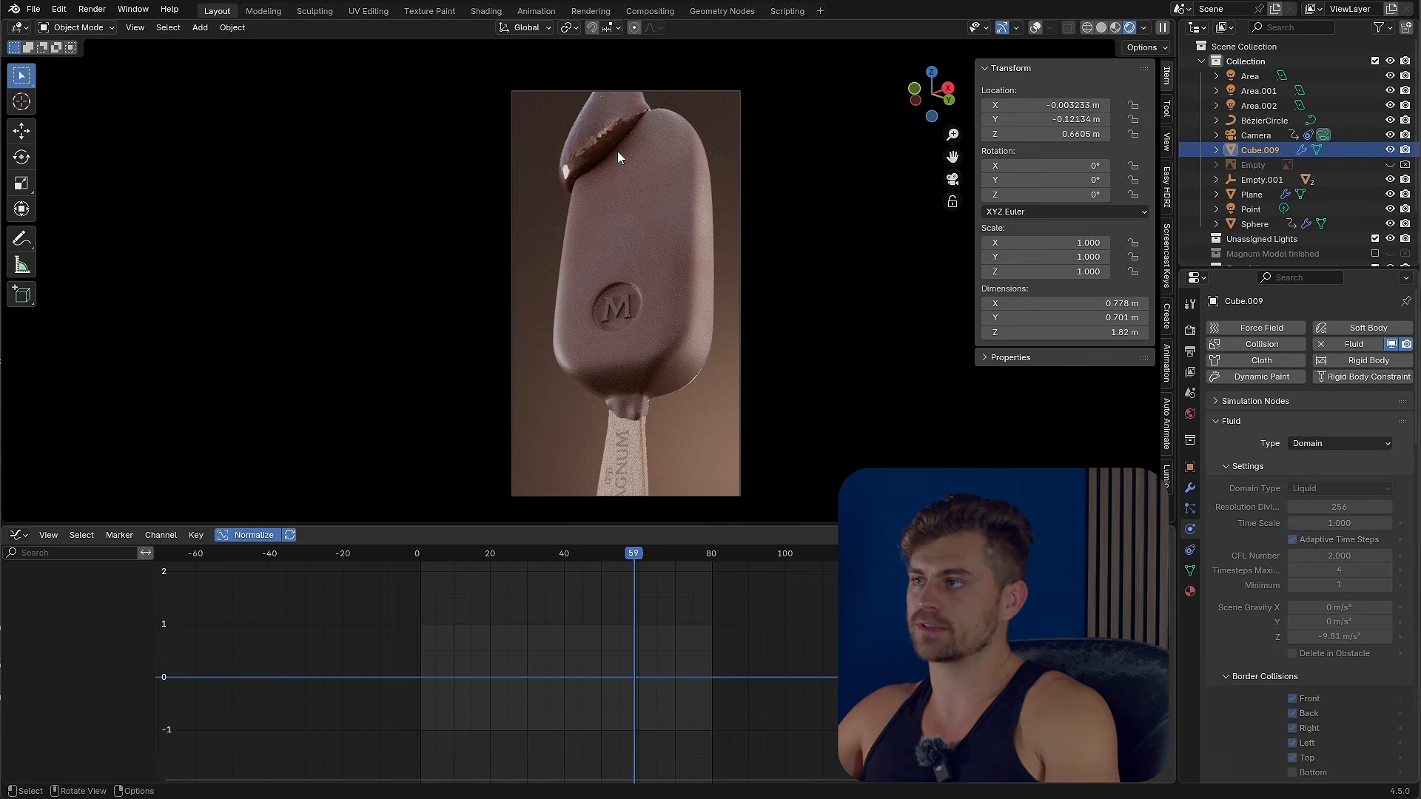
Inspect the rippled edge of the chocolate stream up close in the camera view, and scrub to frame 39.
{"action": "scroll", "coordinate": [618, 151], "scroll_direction": "up", "scroll_amount": 6}
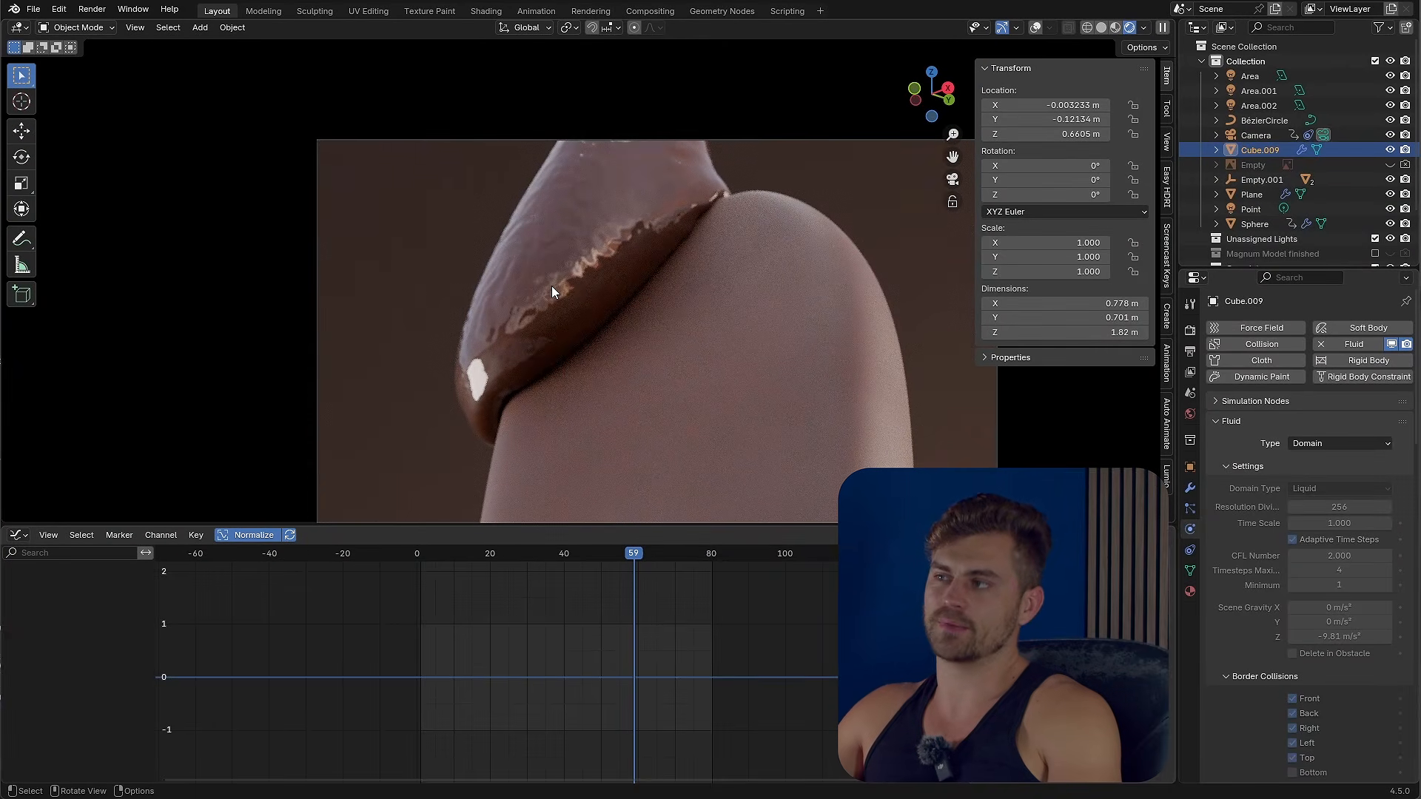
{"action": "scroll", "coordinate": [547, 313], "scroll_direction": "up", "scroll_amount": 5}
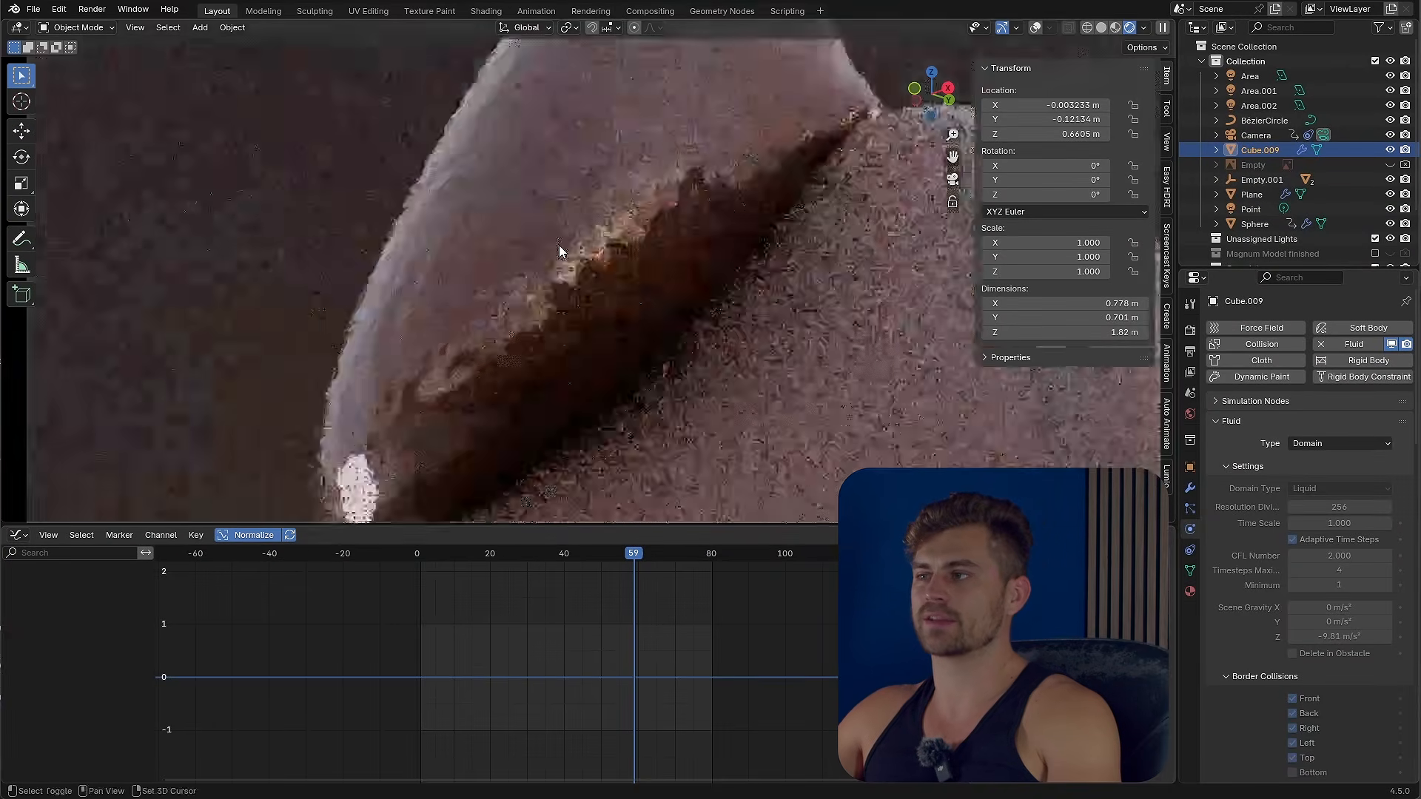
{"action": "left_click_drag", "start_coordinate": [629, 555], "coordinate": [532, 564]}
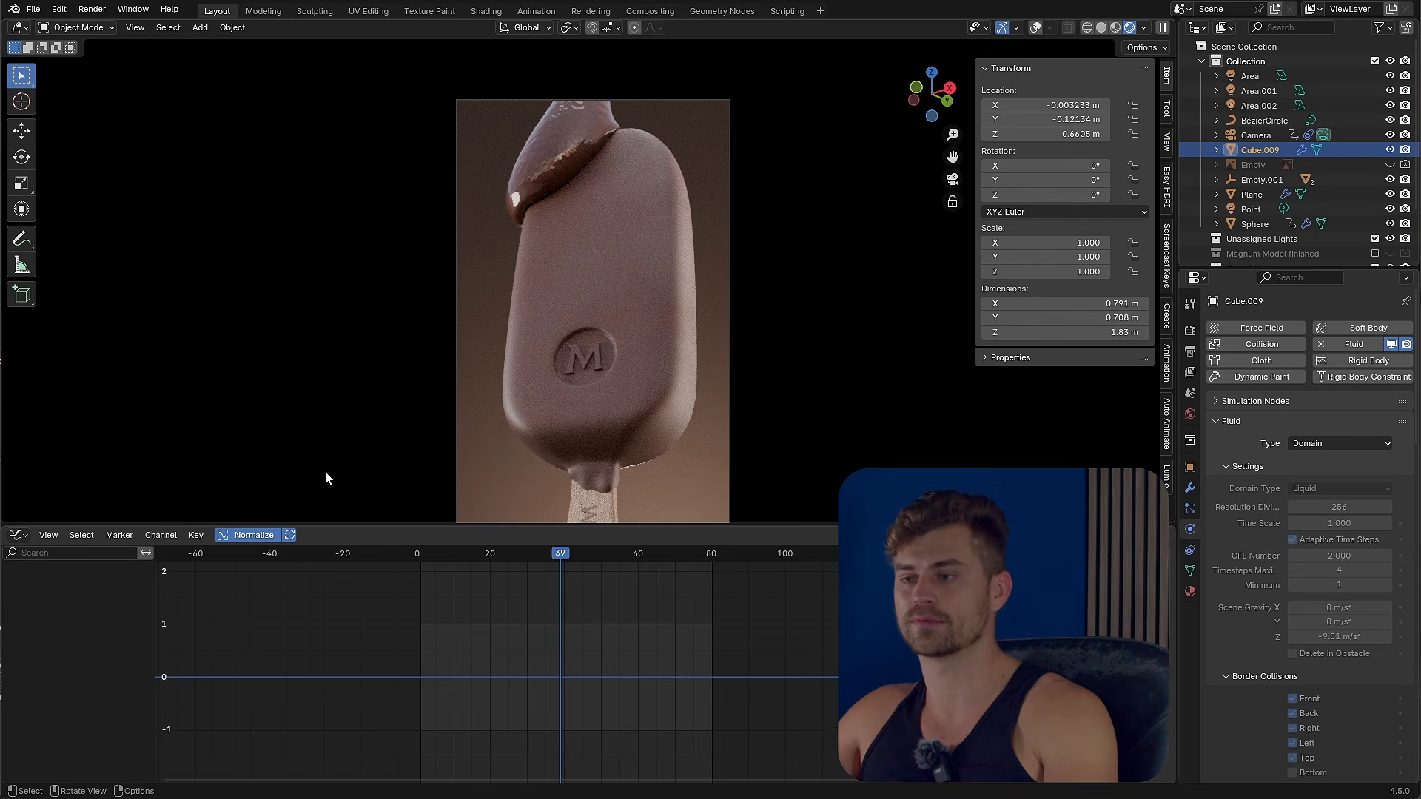
Switch the Graph Editor area to the Shader Editor to show the chocolate stream's material nodes.
{"action": "left_click", "coordinate": [17, 535]}
{"action": "left_click", "coordinate": [56, 484]}
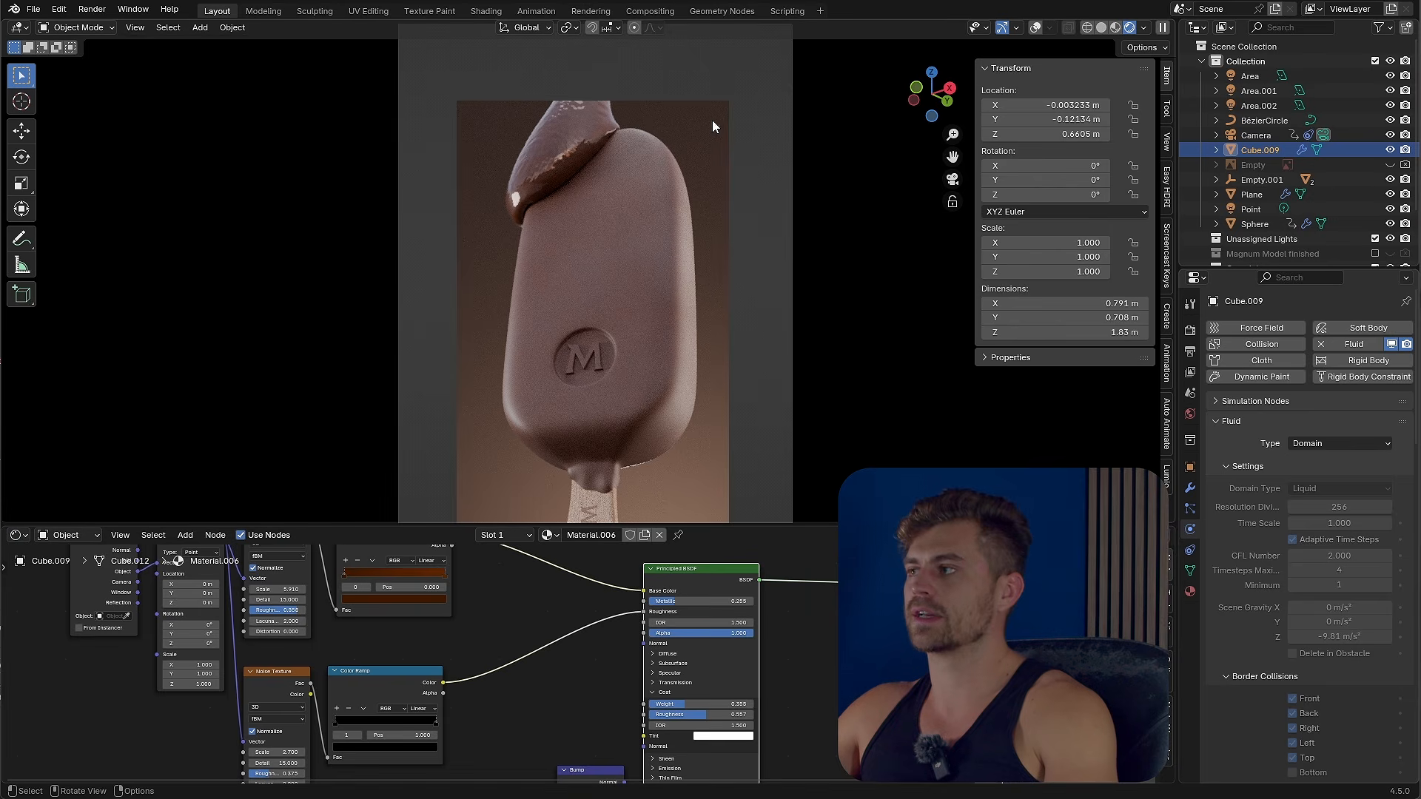
Examine the ice cream's rendered chocolate surface and embossed M logo up close.
{"action": "scroll", "coordinate": [765, 262], "scroll_direction": "up", "scroll_amount": 2}
{"action": "middle_click_drag", "start_coordinate": [765, 257], "coordinate": [765, 274], "text": "shift"}
{"action": "left_click", "coordinate": [1036, 27]}
{"action": "left_click", "coordinate": [1035, 27]}
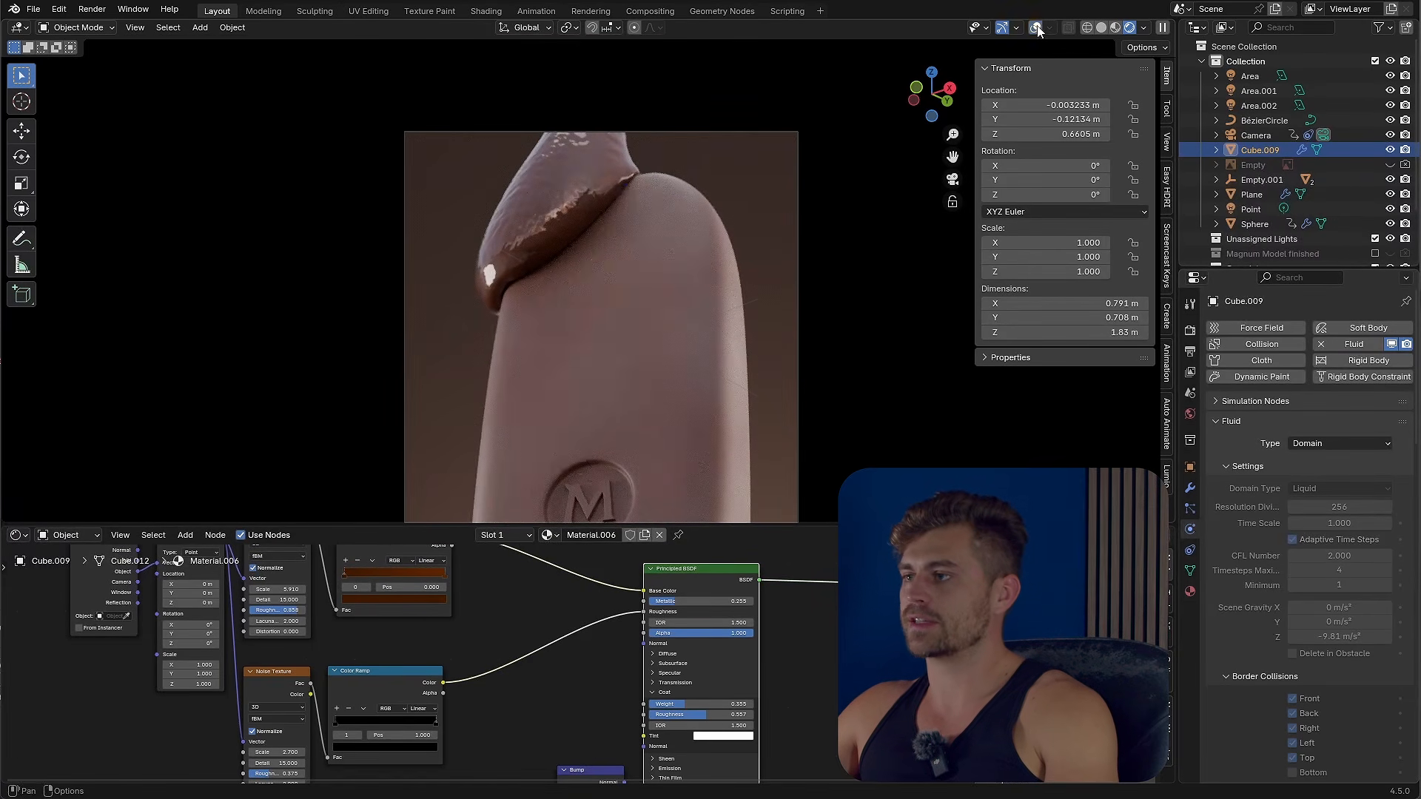
{"action": "middle_click_drag", "start_coordinate": [591, 176], "coordinate": [573, 21], "text": "shift"}
{"action": "scroll", "coordinate": [646, 241], "scroll_direction": "up", "scroll_amount": 4}
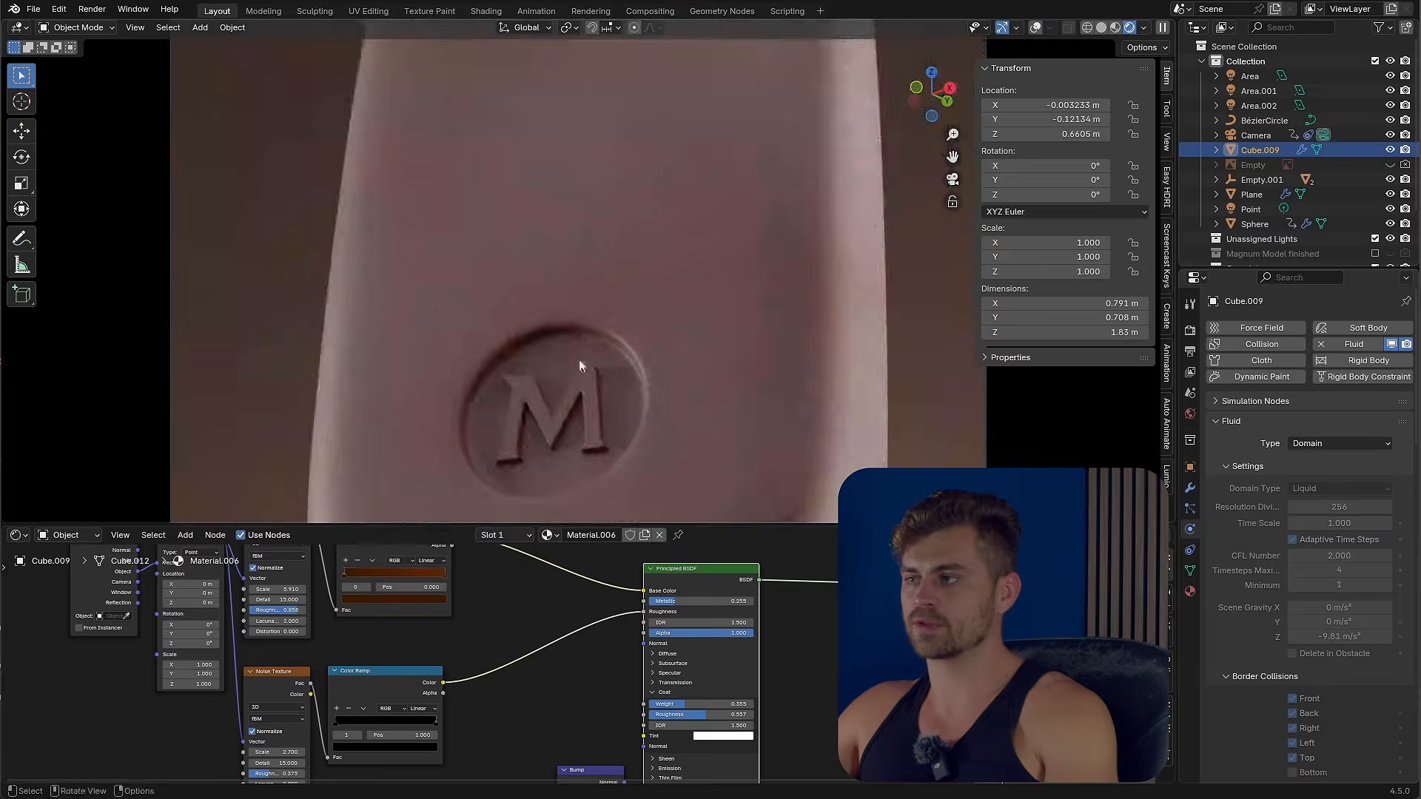
{"action": "scroll", "coordinate": [720, 171], "scroll_direction": "up", "scroll_amount": 5}
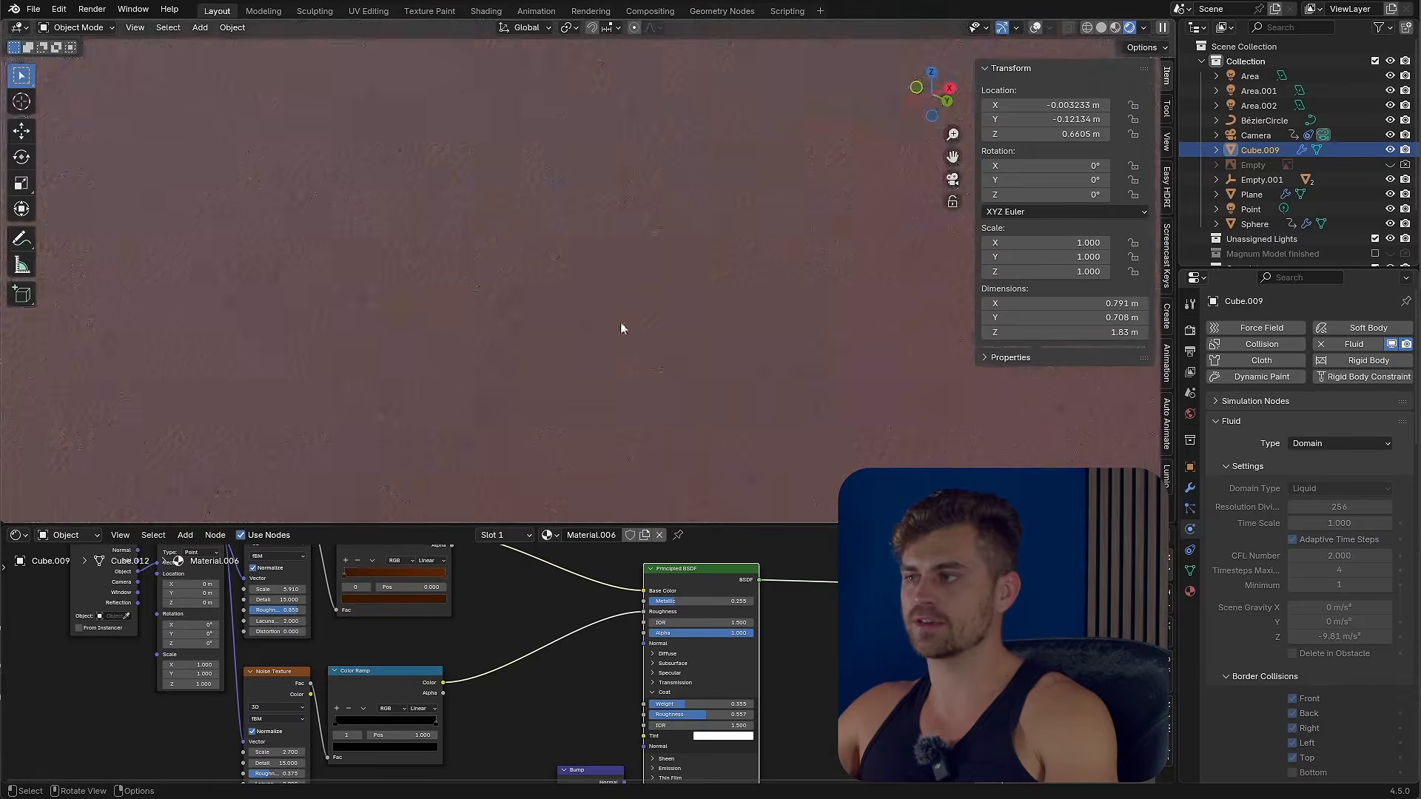
{"action": "scroll", "coordinate": [666, 246], "scroll_direction": "down", "scroll_amount": 5}
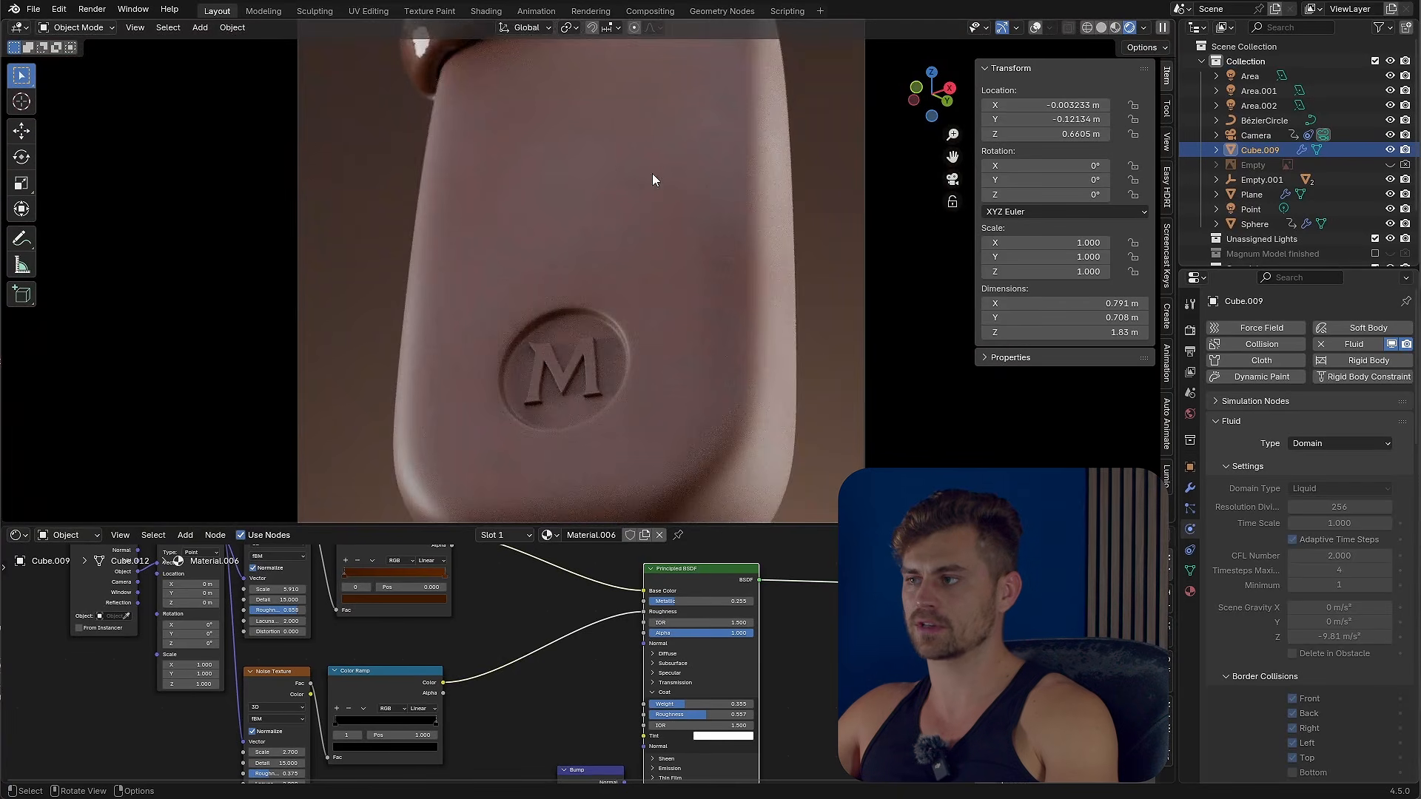
{"action": "scroll", "coordinate": [615, 340], "scroll_direction": "down", "scroll_amount": 3}
{"action": "scroll", "coordinate": [505, 607], "scroll_direction": "down", "scroll_amount": 5}
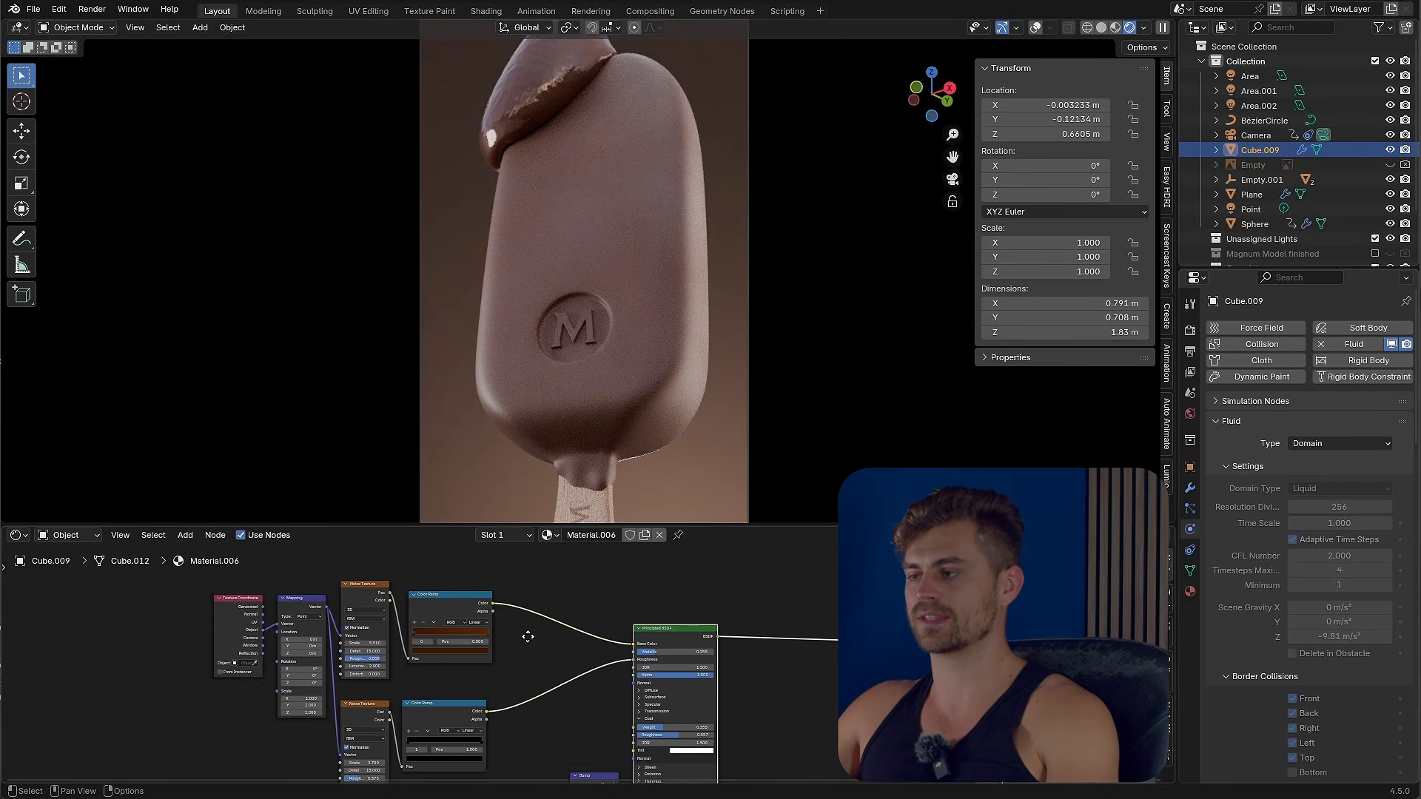
Enlarge the Shader Editor, select the chocolate stream and examine its Color Ramp and Principled BSDF nodes.
{"action": "left_click_drag", "start_coordinate": [700, 525], "coordinate": [700, 370]}
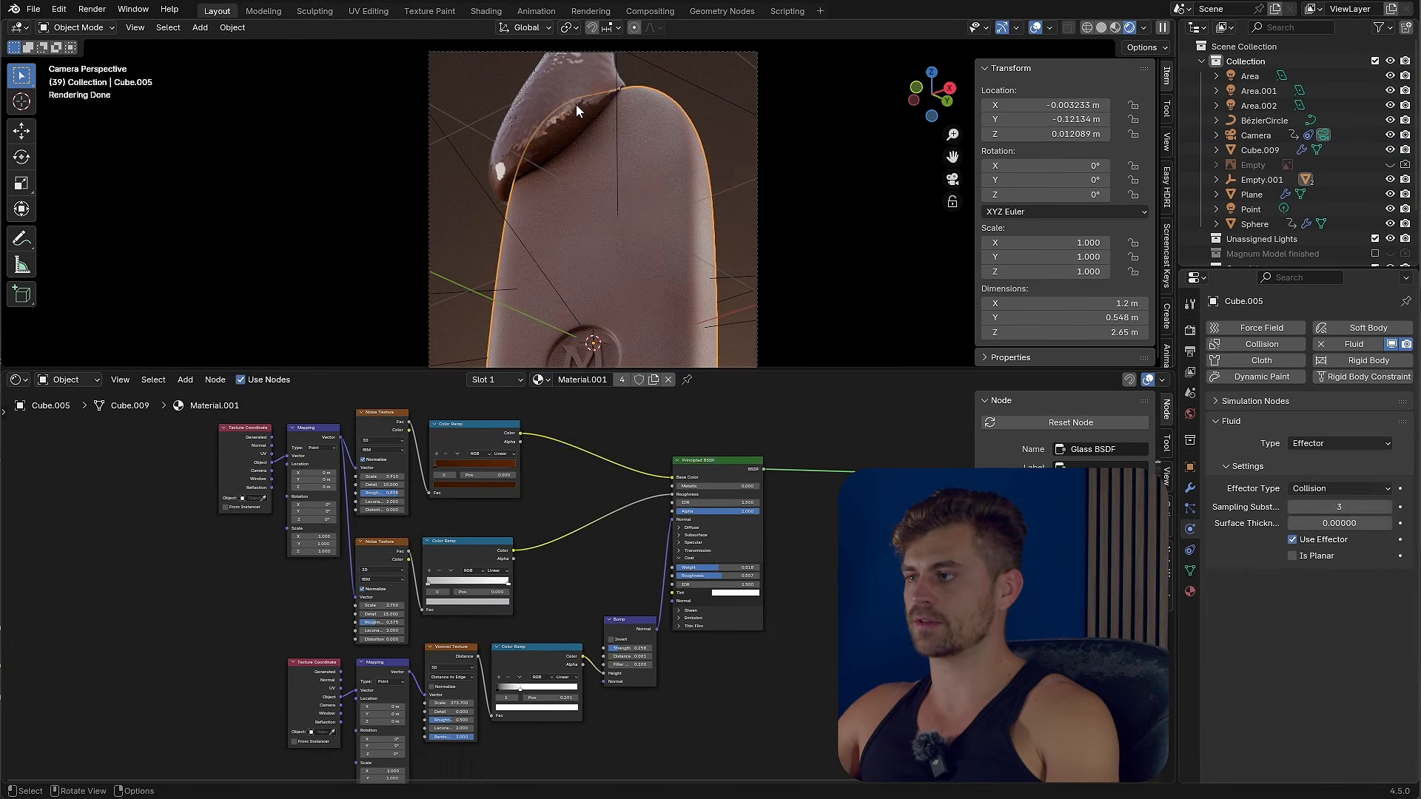
{"action": "left_click", "coordinate": [570, 95]}
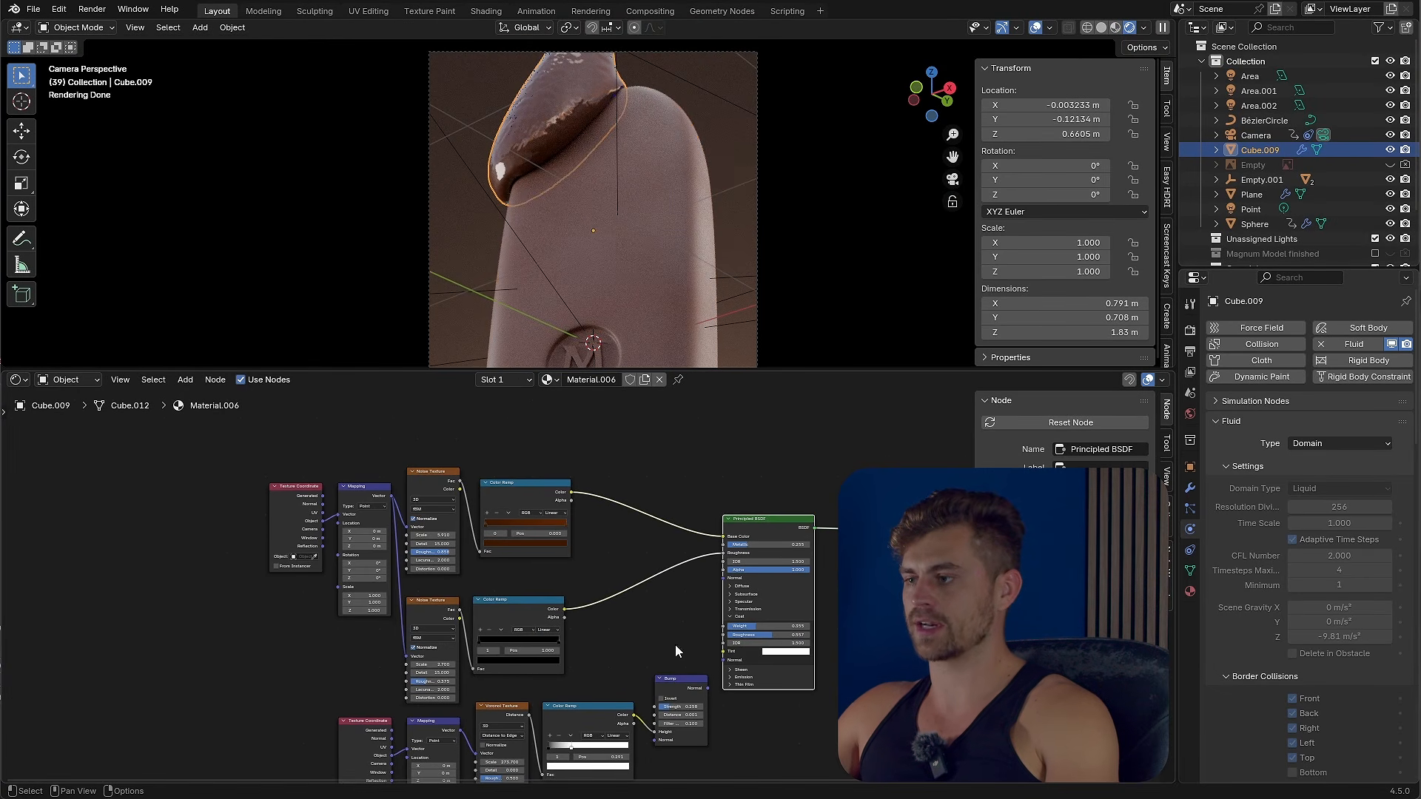
{"action": "scroll", "coordinate": [620, 450], "scroll_direction": "up", "scroll_amount": 4}
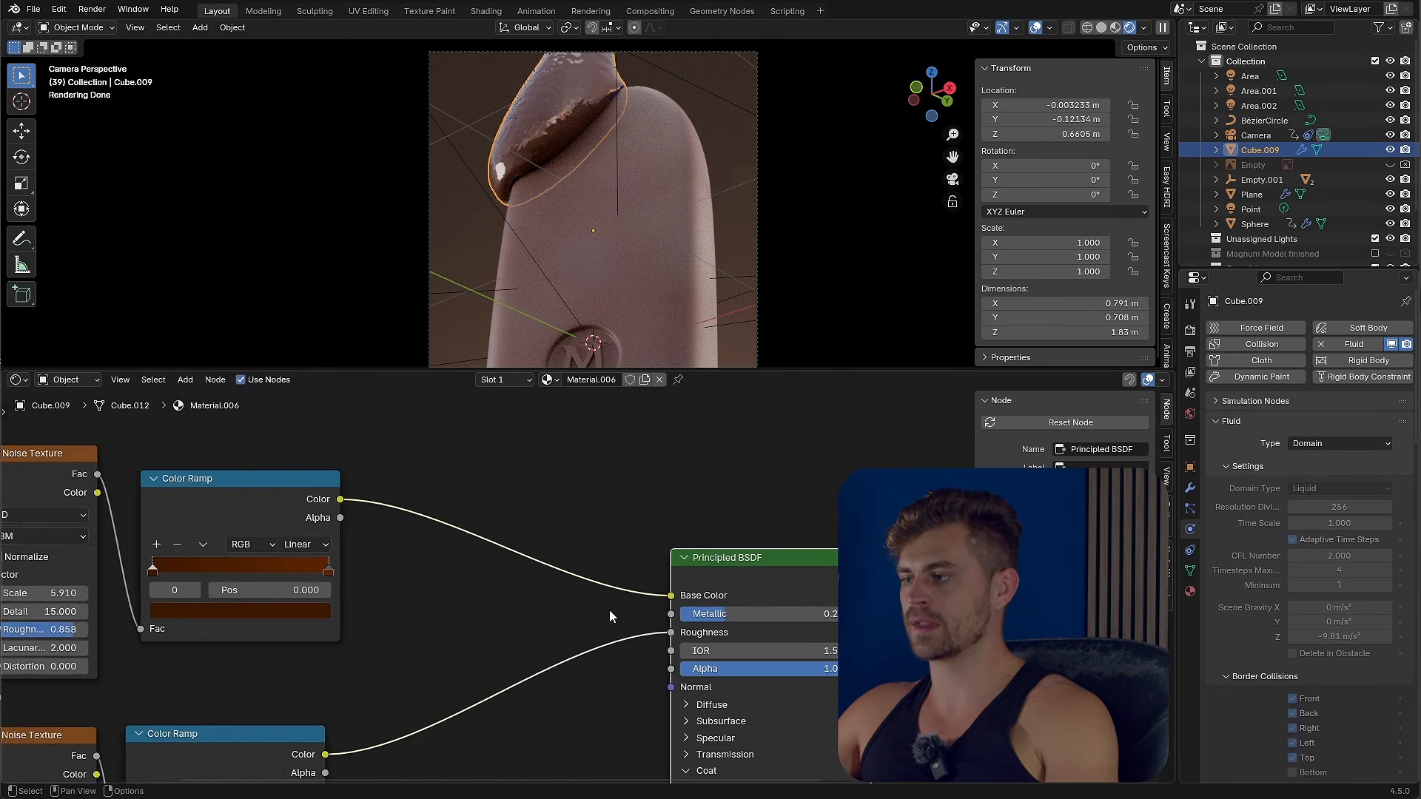
{"action": "scroll", "coordinate": [610, 617], "scroll_direction": "up", "scroll_amount": 1}
{"action": "middle_click_drag", "start_coordinate": [562, 603], "coordinate": [365, 552]}
{"action": "middle_click_drag", "start_coordinate": [403, 606], "coordinate": [685, 530]}
{"action": "middle_click_drag", "start_coordinate": [299, 649], "coordinate": [365, 565]}
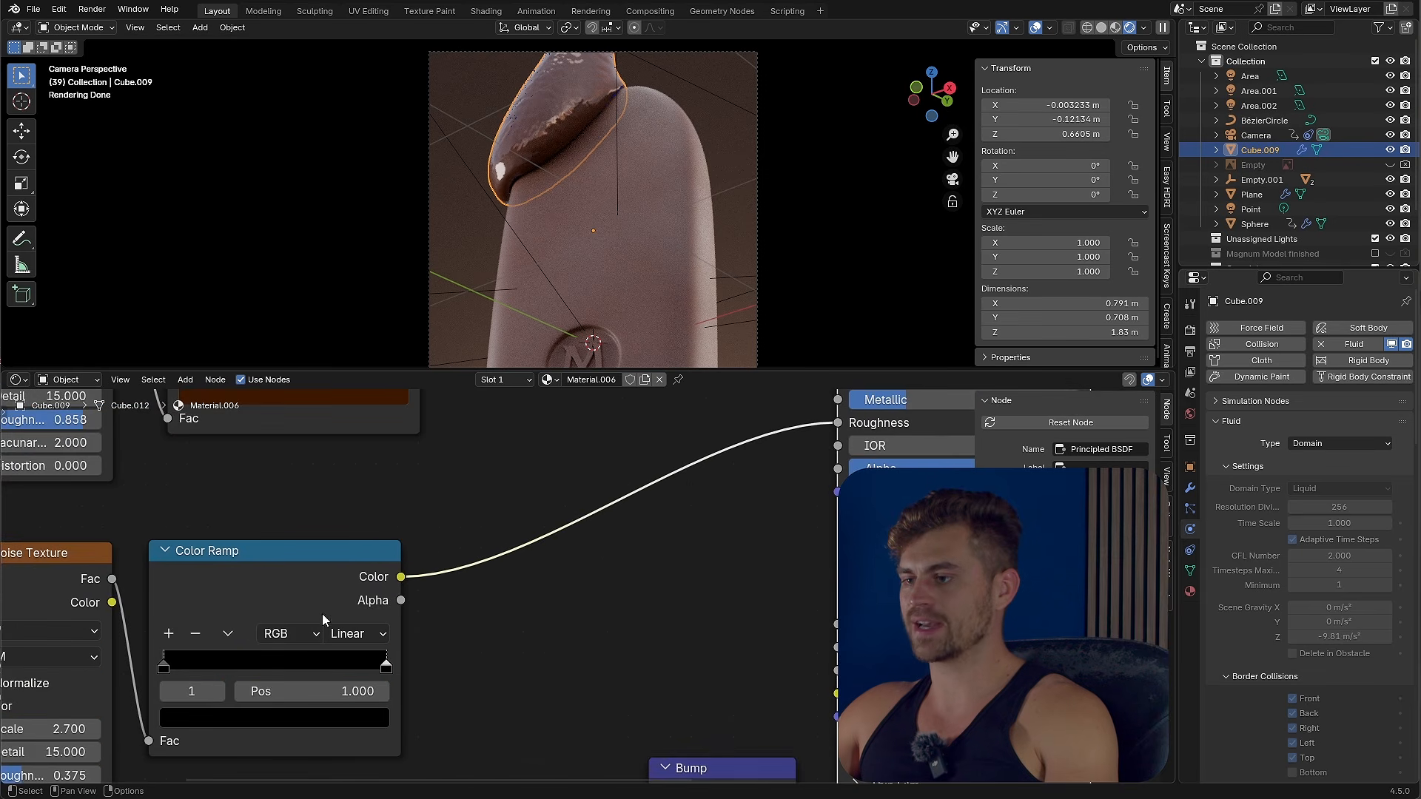
{"action": "middle_click_drag", "start_coordinate": [800, 438], "coordinate": [447, 580]}
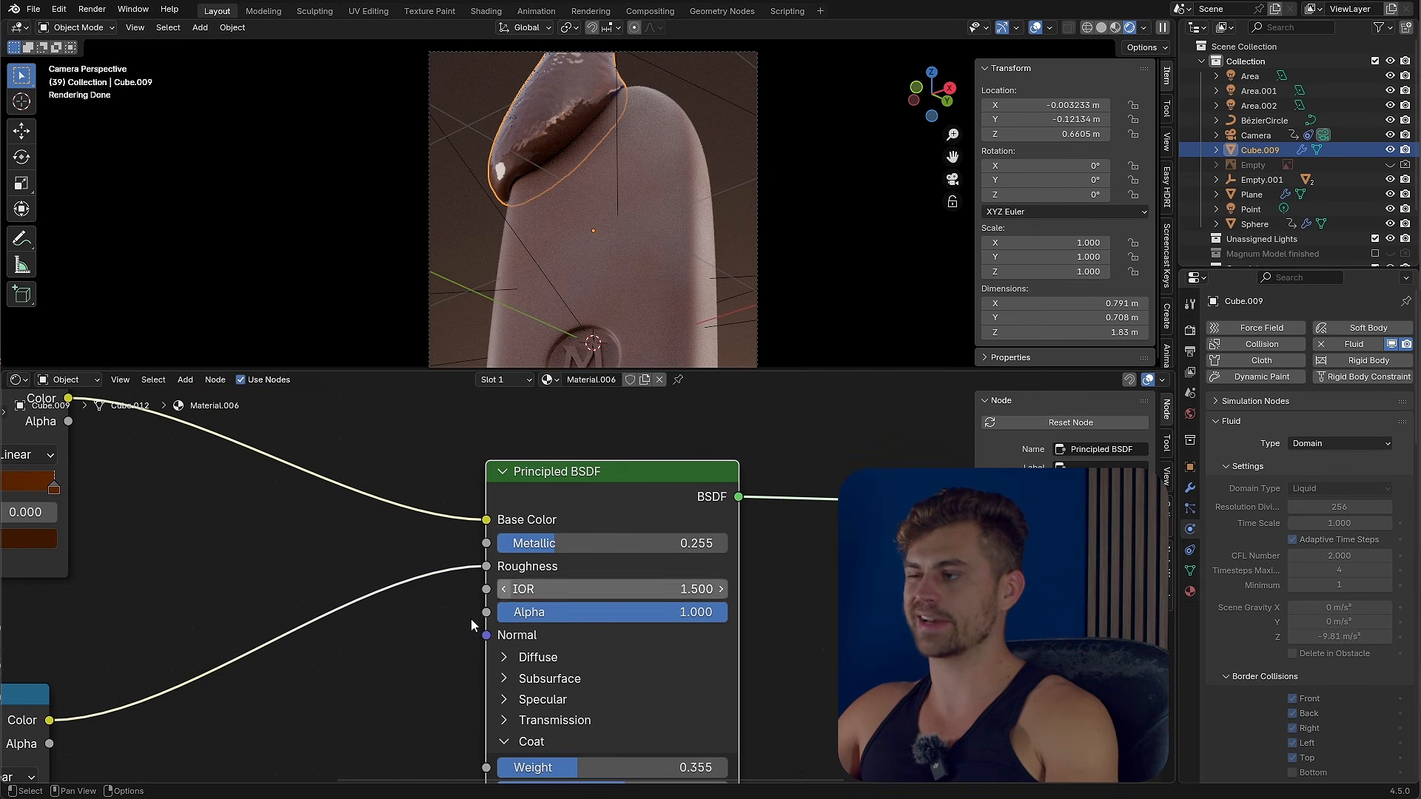
{"action": "middle_click_drag", "start_coordinate": [366, 681], "coordinate": [438, 673]}
Select the ice cream body to compare its roughness and coat nodes, and reselect the chocolate stream.
{"action": "left_click", "coordinate": [657, 259]}
{"action": "middle_click_drag", "start_coordinate": [773, 499], "coordinate": [541, 587]}
{"action": "scroll", "coordinate": [541, 587], "scroll_direction": "down", "scroll_amount": 2}
{"action": "middle_click_drag", "start_coordinate": [431, 594], "coordinate": [491, 542]}
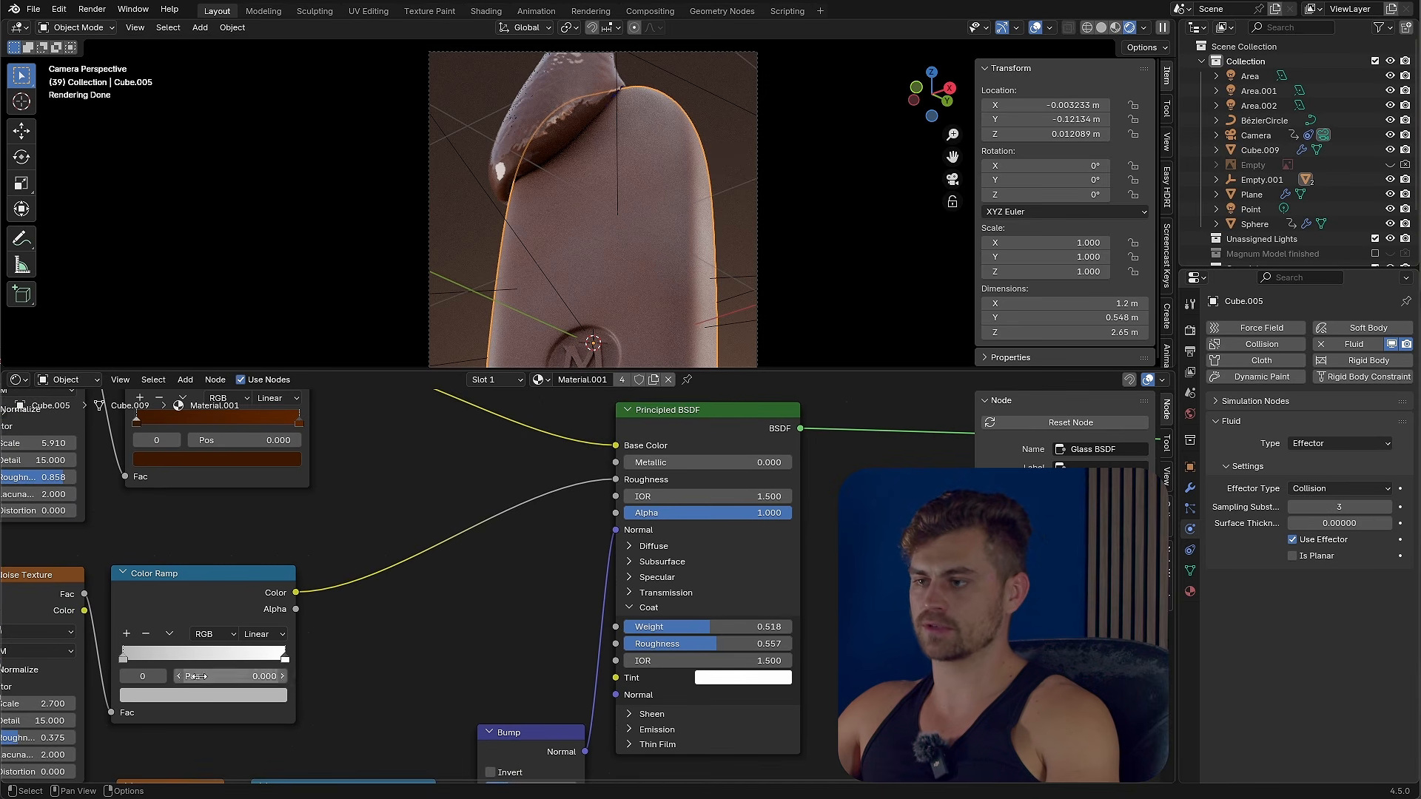
{"action": "left_click", "coordinate": [557, 100]}
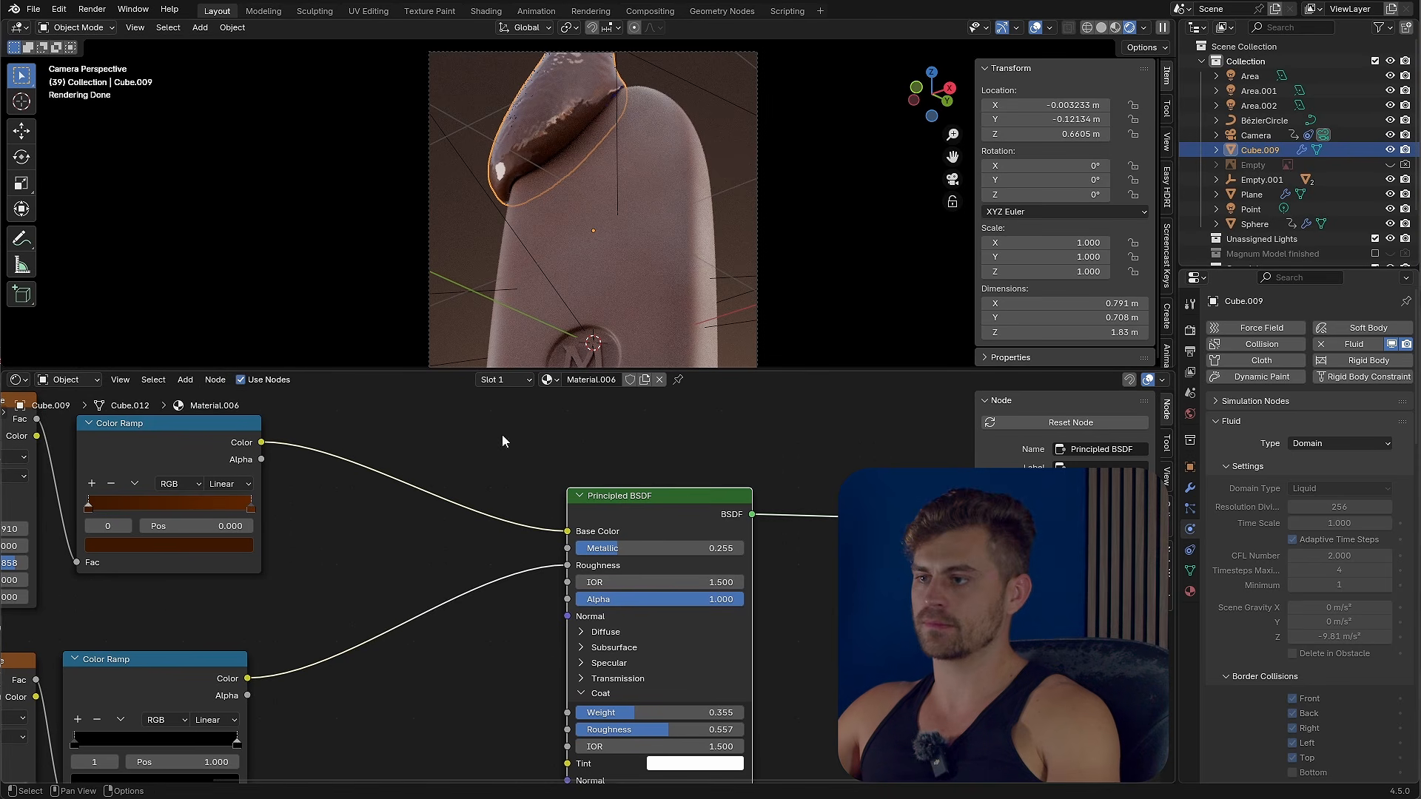
{"action": "middle_click_drag", "start_coordinate": [311, 694], "coordinate": [412, 612]}
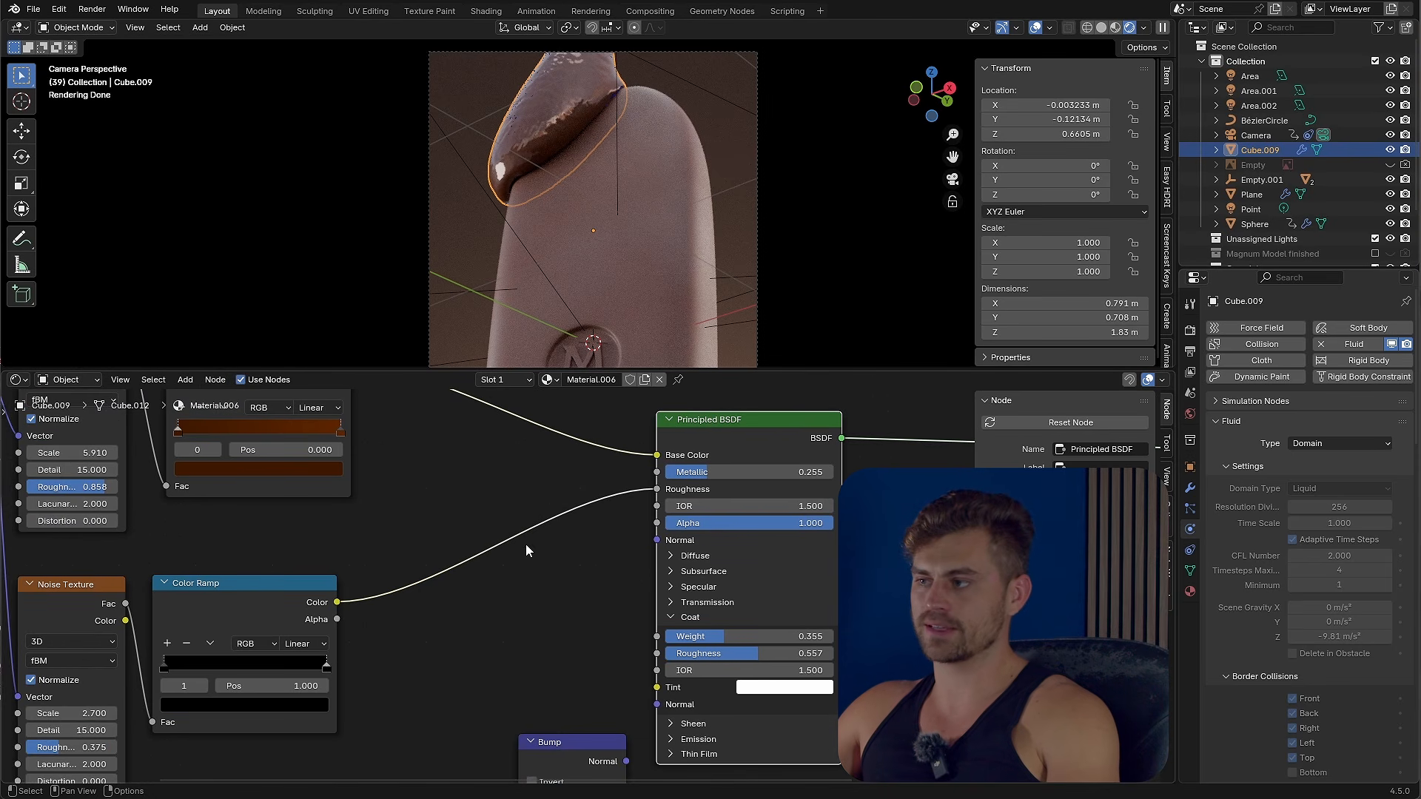
Try disconnecting the Color Ramp from the stream's Principled BSDF and setting Roughness to 0, and undo both changes.
{"action": "left_click_drag", "start_coordinate": [656, 489], "coordinate": [509, 516]}
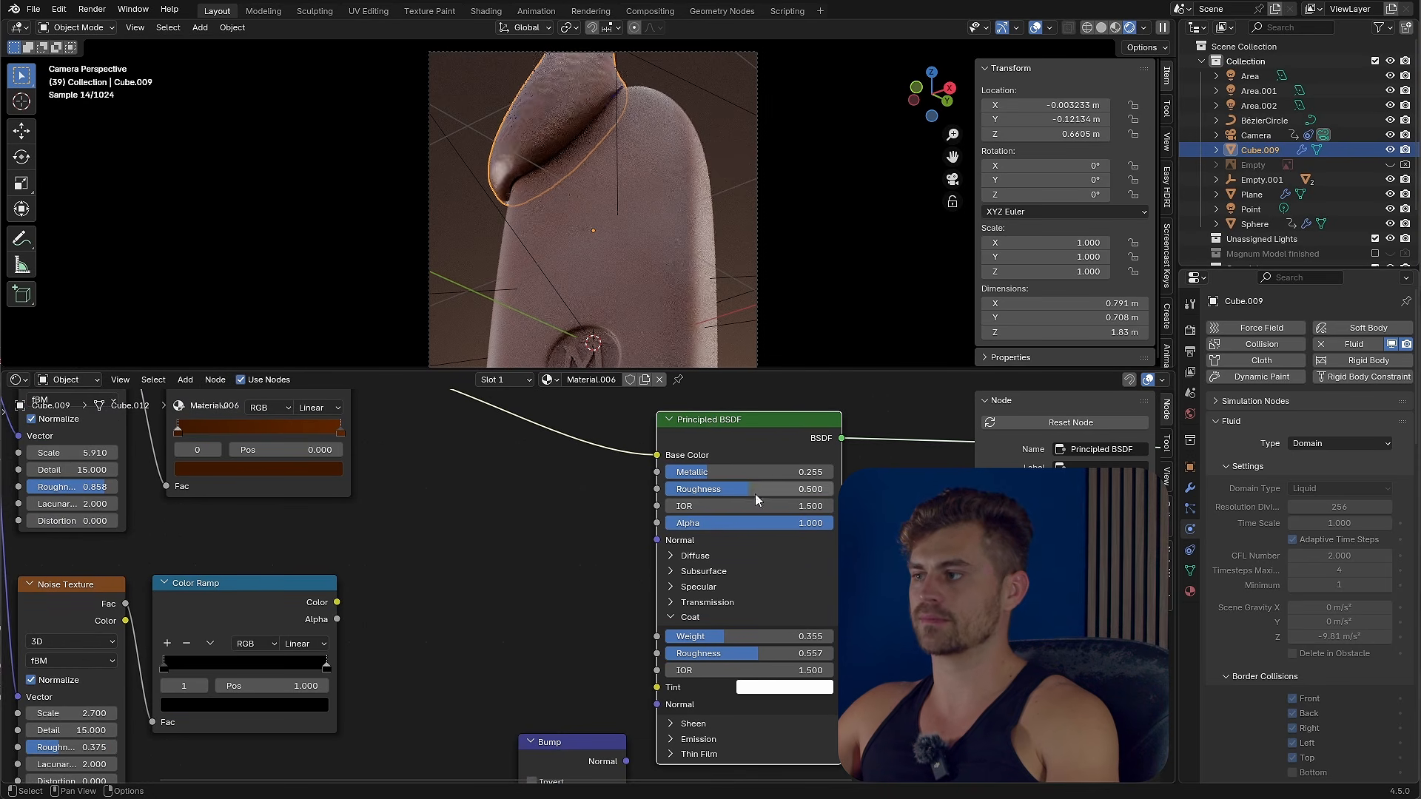
{"action": "left_click_drag", "start_coordinate": [755, 489], "coordinate": [711, 490]}
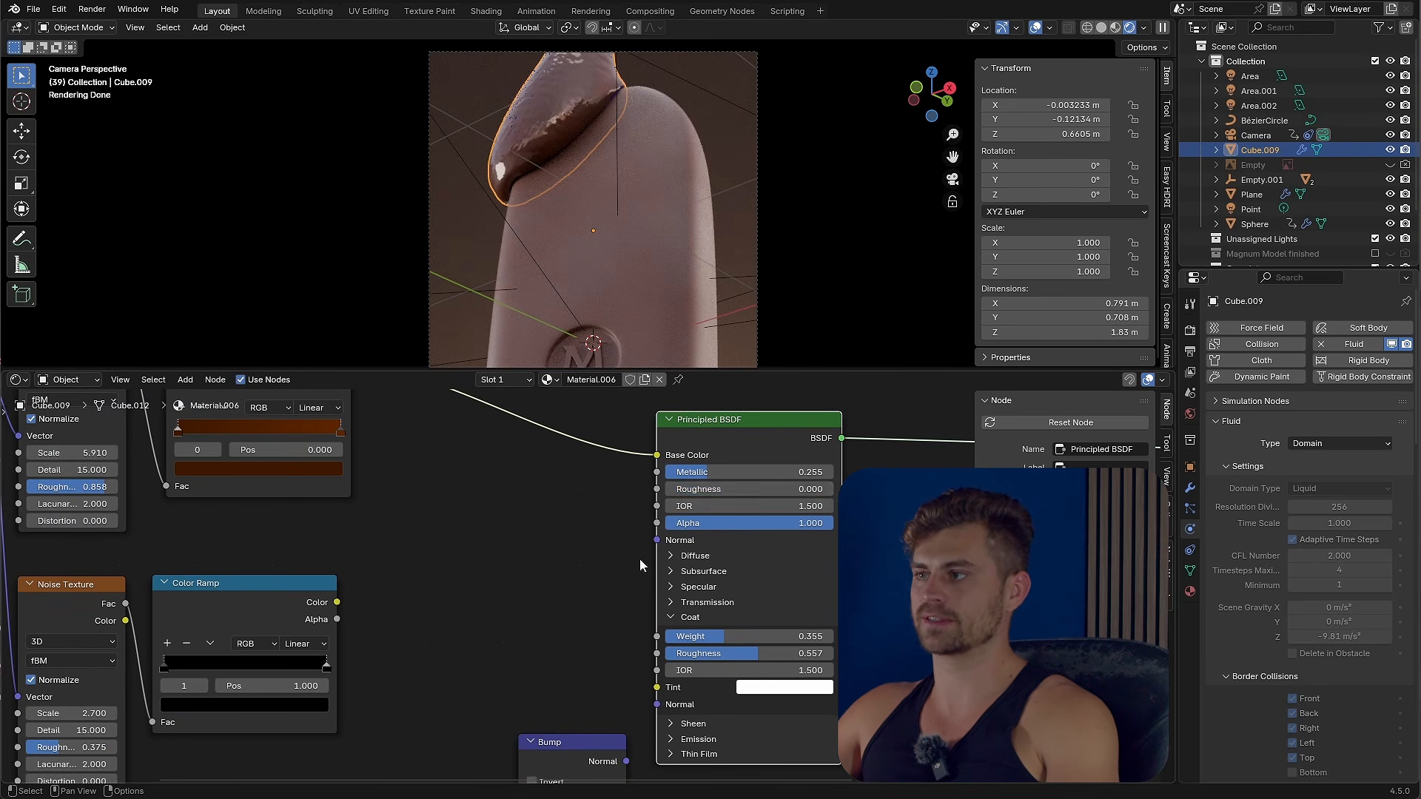
{"action": "key", "text": "ctrl+z"}
{"action": "key", "text": "ctrl+z"}
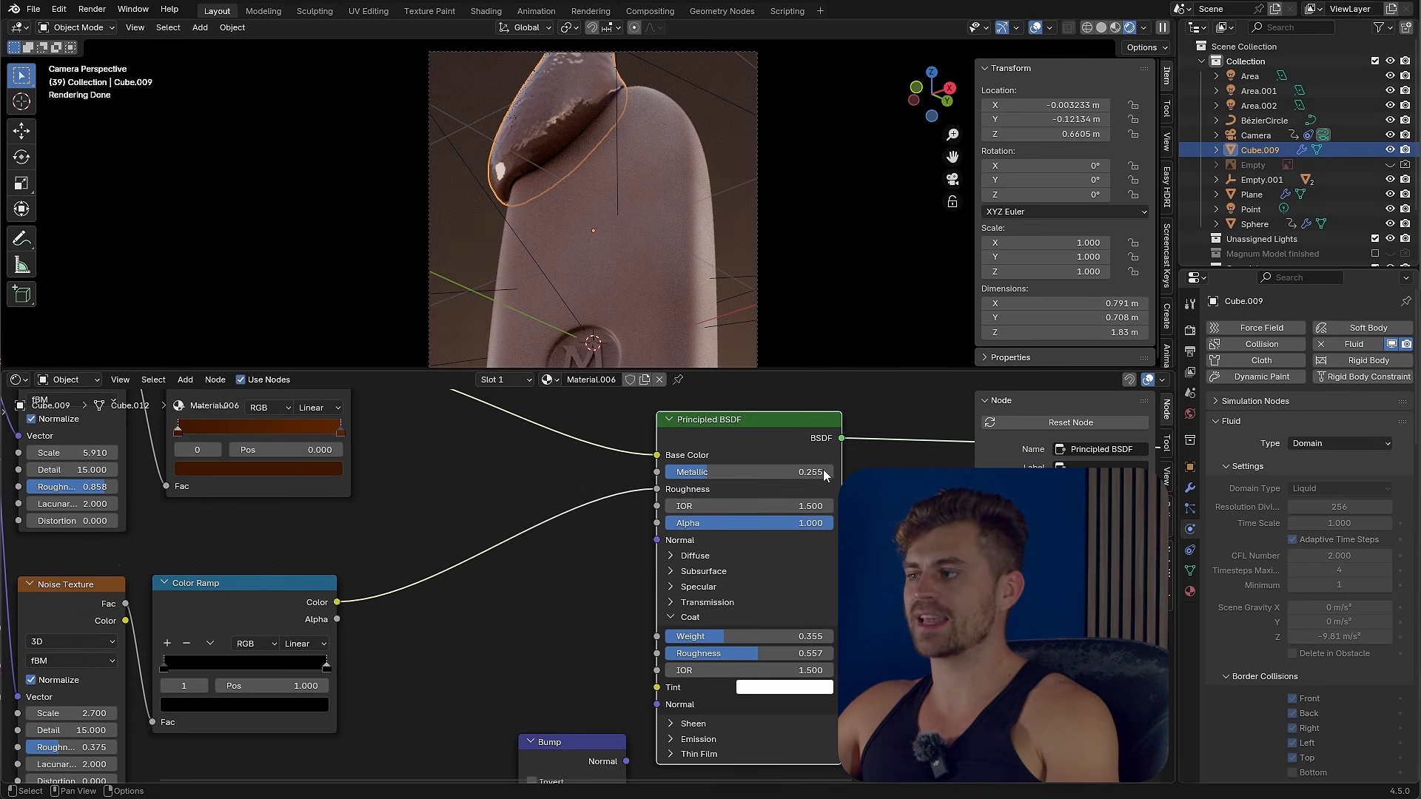
Try a higher Metallic value on the chocolate stream's Principled BSDF, and restore the original value.
{"action": "scroll", "coordinate": [593, 198], "scroll_direction": "up", "scroll_amount": 3}
{"action": "middle_click_drag", "start_coordinate": [570, 111], "coordinate": [625, 231], "text": "shift"}
{"action": "scroll", "coordinate": [625, 231], "scroll_direction": "up", "scroll_amount": 1}
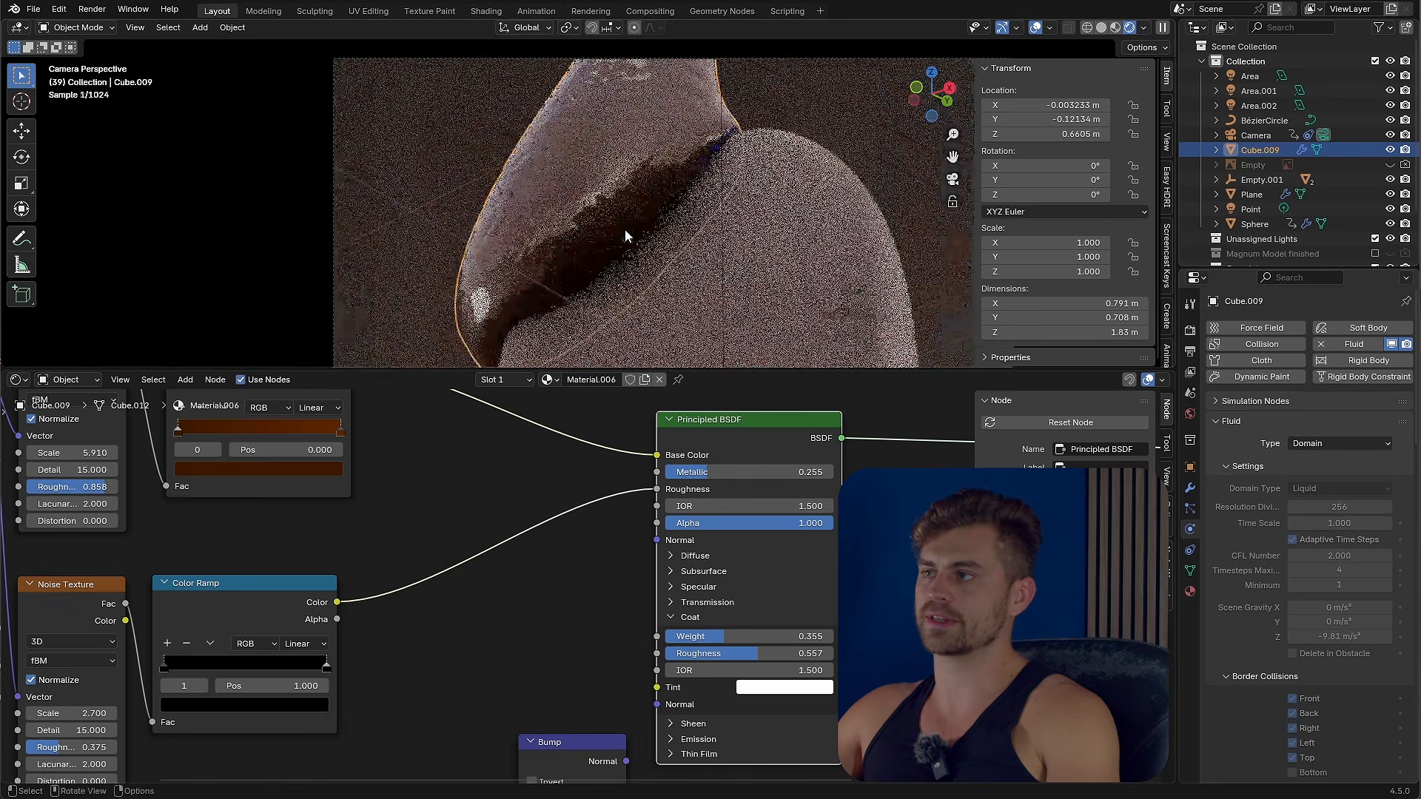
{"action": "left_click_drag", "start_coordinate": [707, 473], "coordinate": [834, 473]}
{"action": "scroll", "coordinate": [638, 175], "scroll_direction": "down", "scroll_amount": 3}
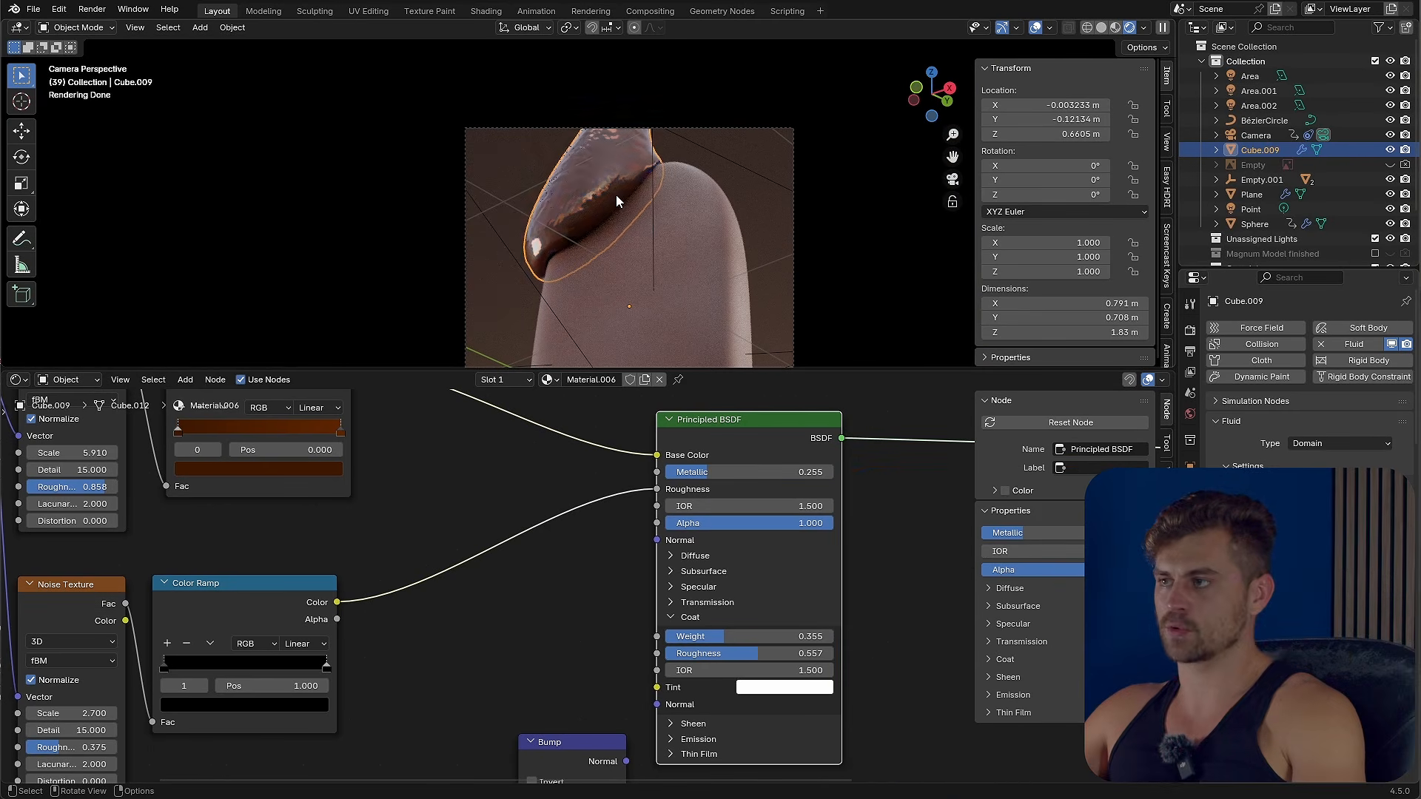
Try connecting the Bump node to the Normal input of the stream's Principled BSDF, inspect the surface, and disconnect it.
{"action": "scroll", "coordinate": [619, 197], "scroll_direction": "down", "scroll_amount": 2}
{"action": "middle_click_drag", "start_coordinate": [638, 241], "coordinate": [617, 188], "text": "shift"}
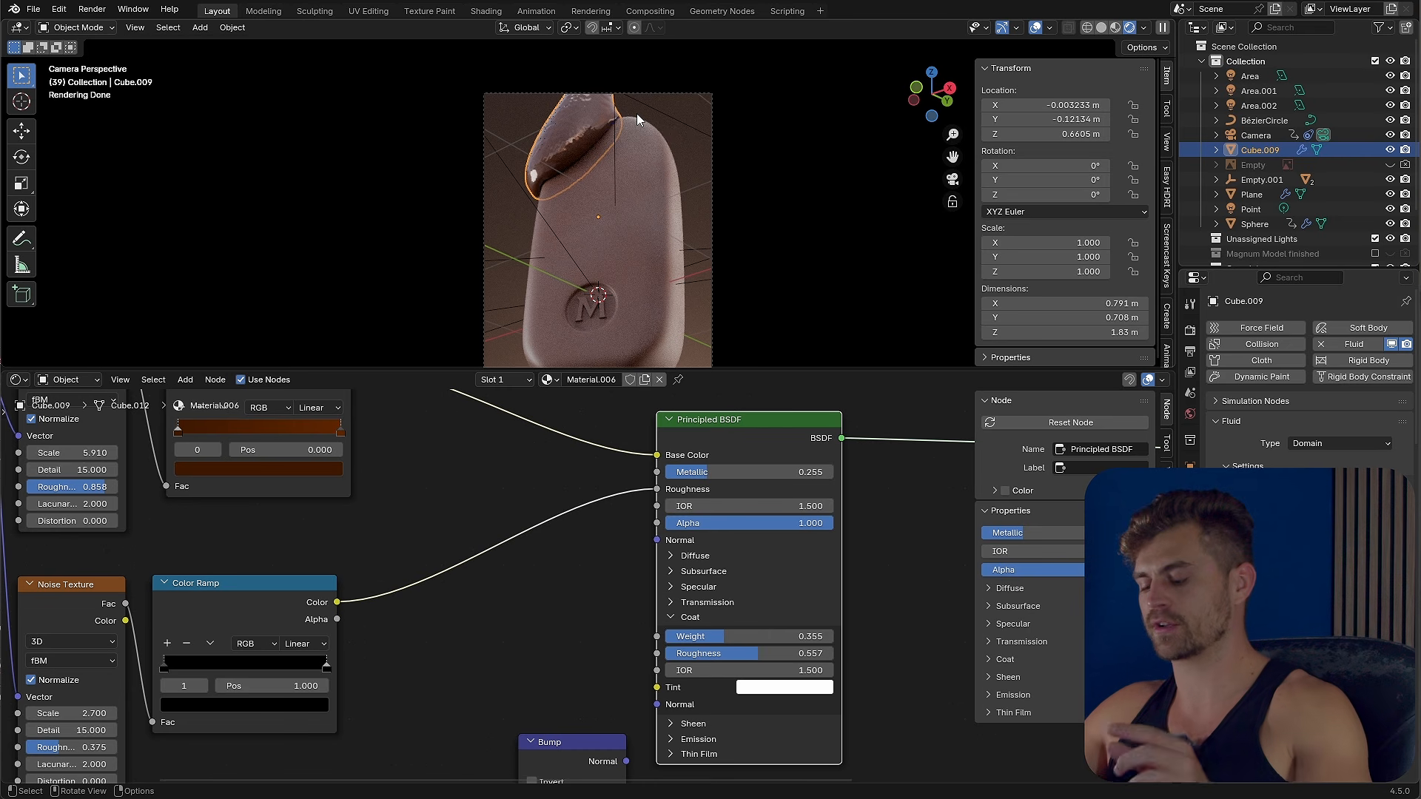
{"action": "middle_click_drag", "start_coordinate": [577, 722], "coordinate": [612, 625]}
{"action": "scroll", "coordinate": [614, 642], "scroll_direction": "down", "scroll_amount": 1}
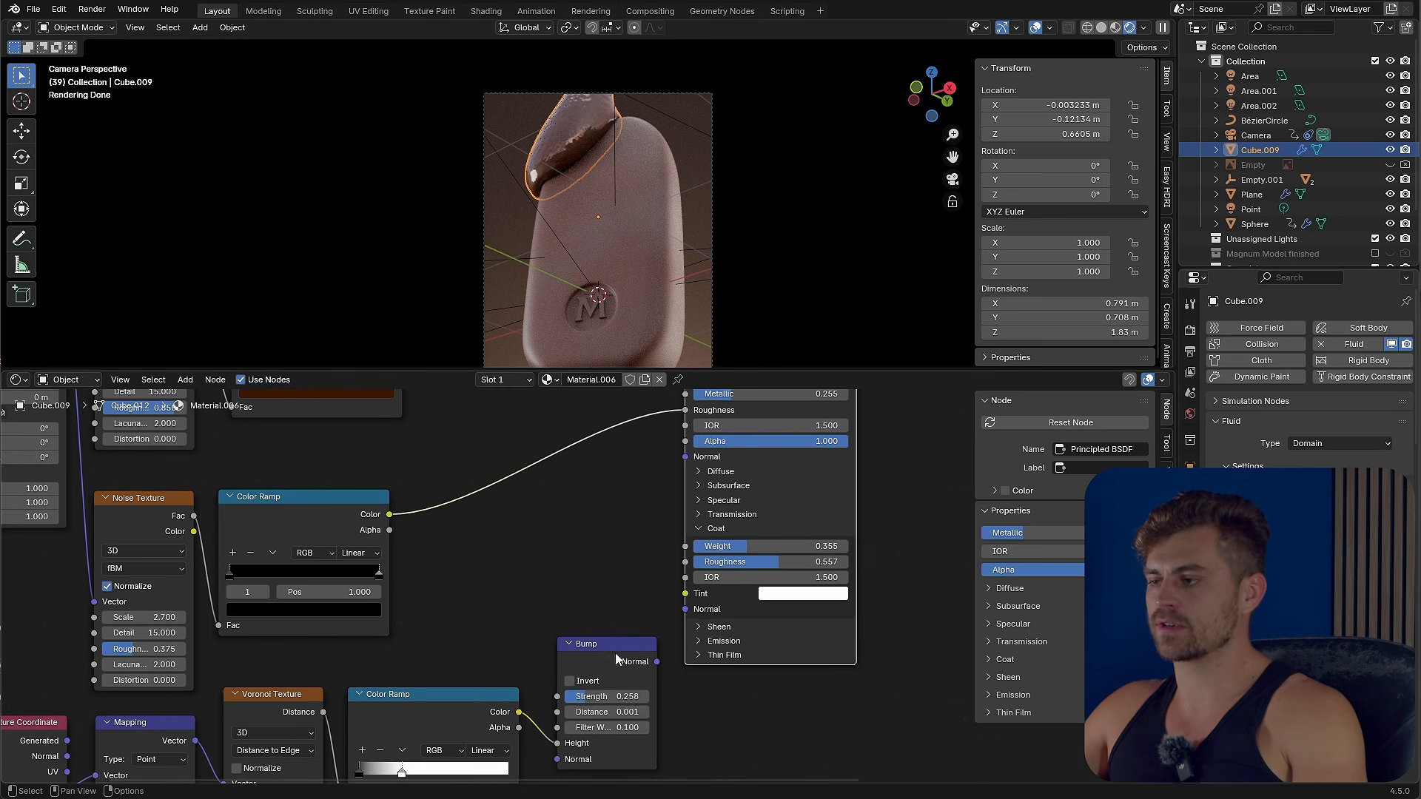
{"action": "left_click_drag", "start_coordinate": [613, 655], "coordinate": [596, 655]}
{"action": "middle_click_drag", "start_coordinate": [610, 511], "coordinate": [600, 544]}
{"action": "left_click_drag", "start_coordinate": [631, 695], "coordinate": [675, 490]}
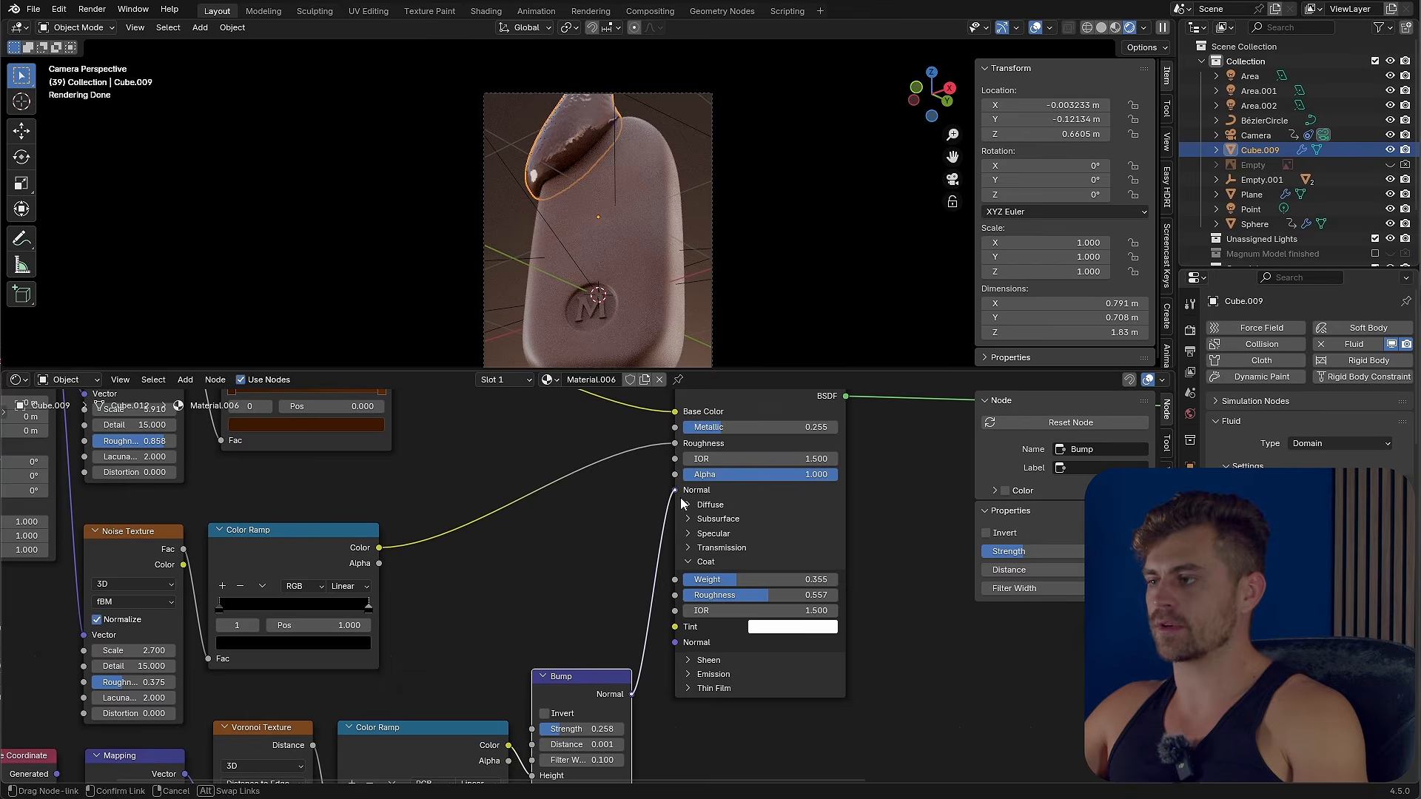
{"action": "scroll", "coordinate": [669, 247], "scroll_direction": "up", "scroll_amount": 6}
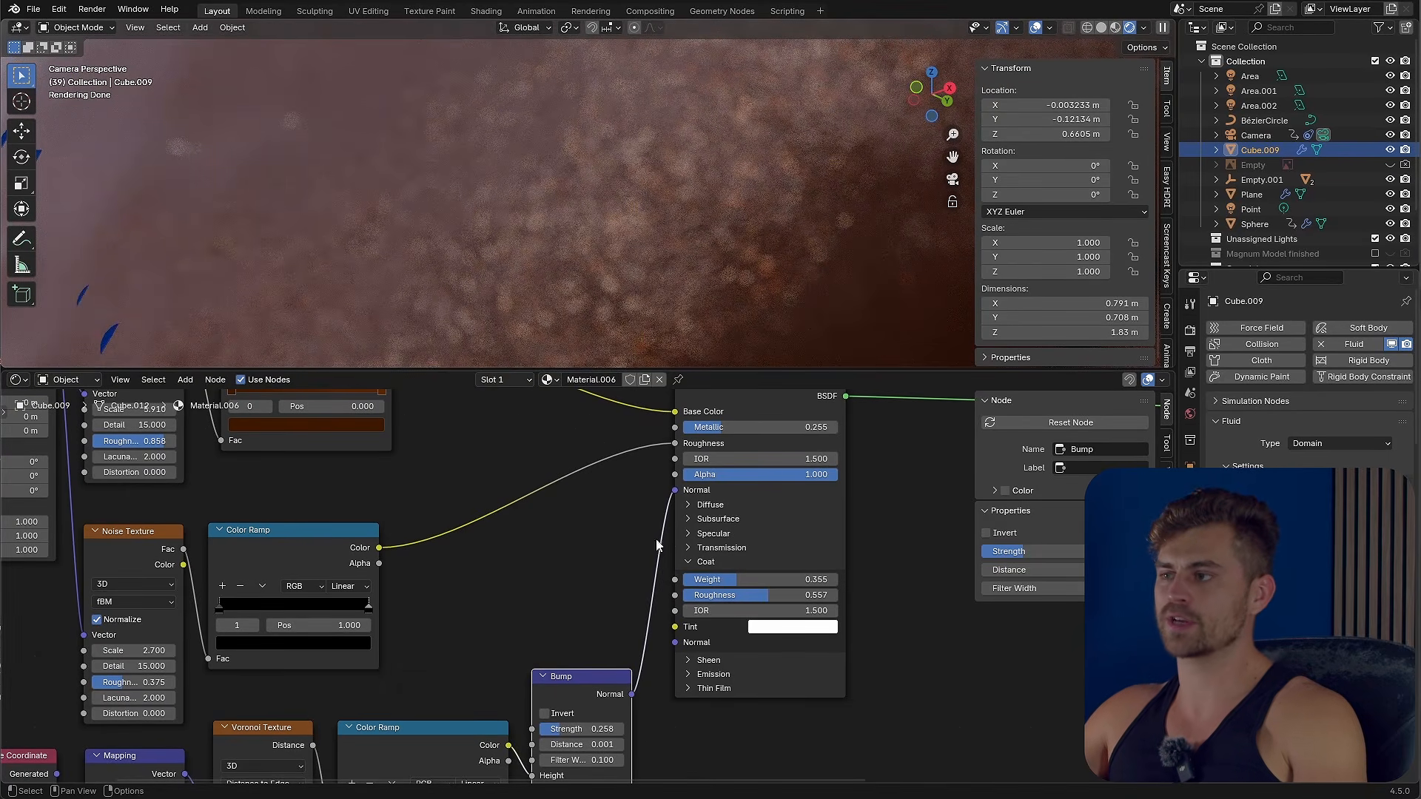
{"action": "left_click_drag", "start_coordinate": [677, 492], "coordinate": [594, 518]}
{"action": "scroll", "coordinate": [484, 213], "scroll_direction": "down", "scroll_amount": 5}
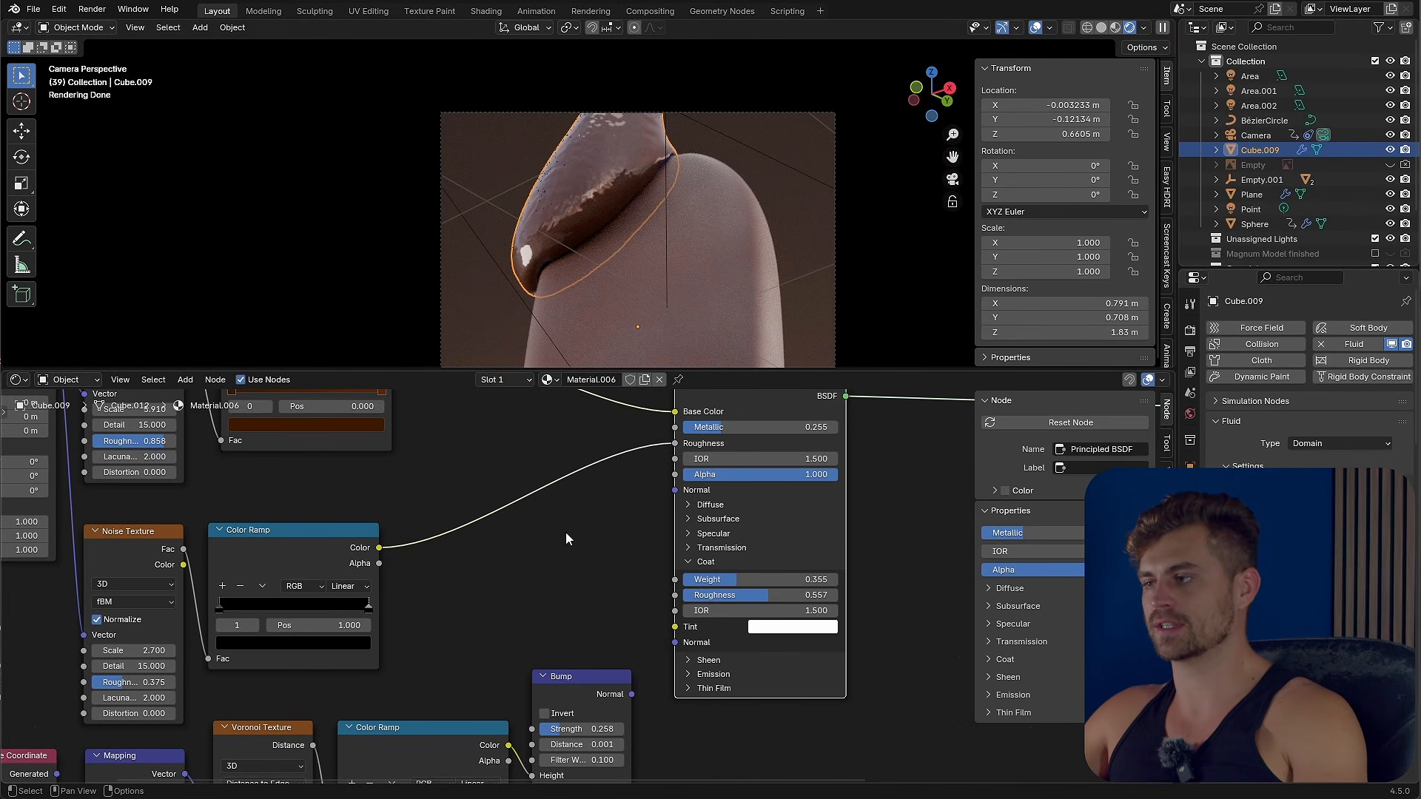
View the whole rendered ice cream with the chocolate stream in the camera frame.
{"action": "scroll", "coordinate": [635, 633], "scroll_direction": "down", "scroll_amount": 2}
{"action": "scroll", "coordinate": [605, 287], "scroll_direction": "down", "scroll_amount": 1}
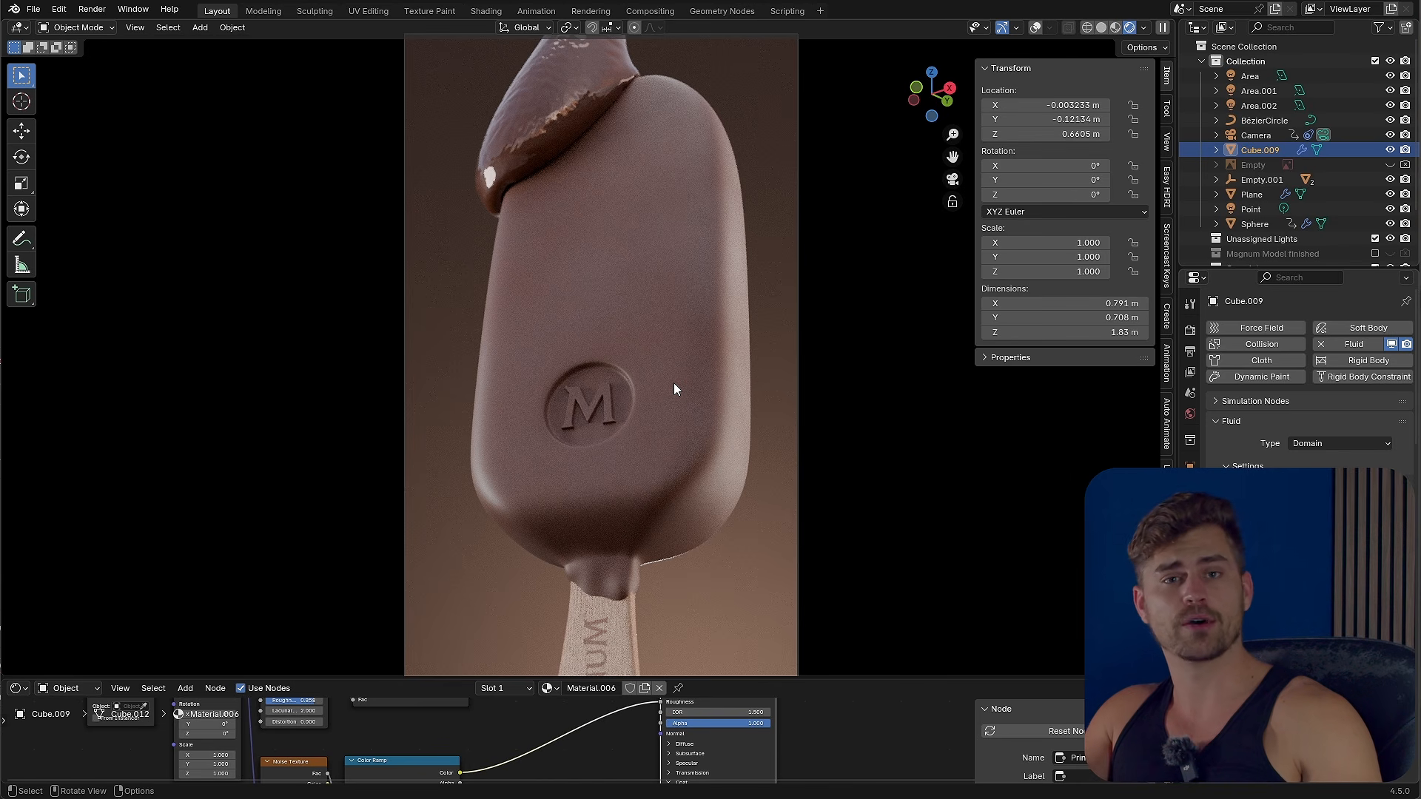
{"action": "scroll", "coordinate": [678, 396], "scroll_direction": "down", "scroll_amount": 2}
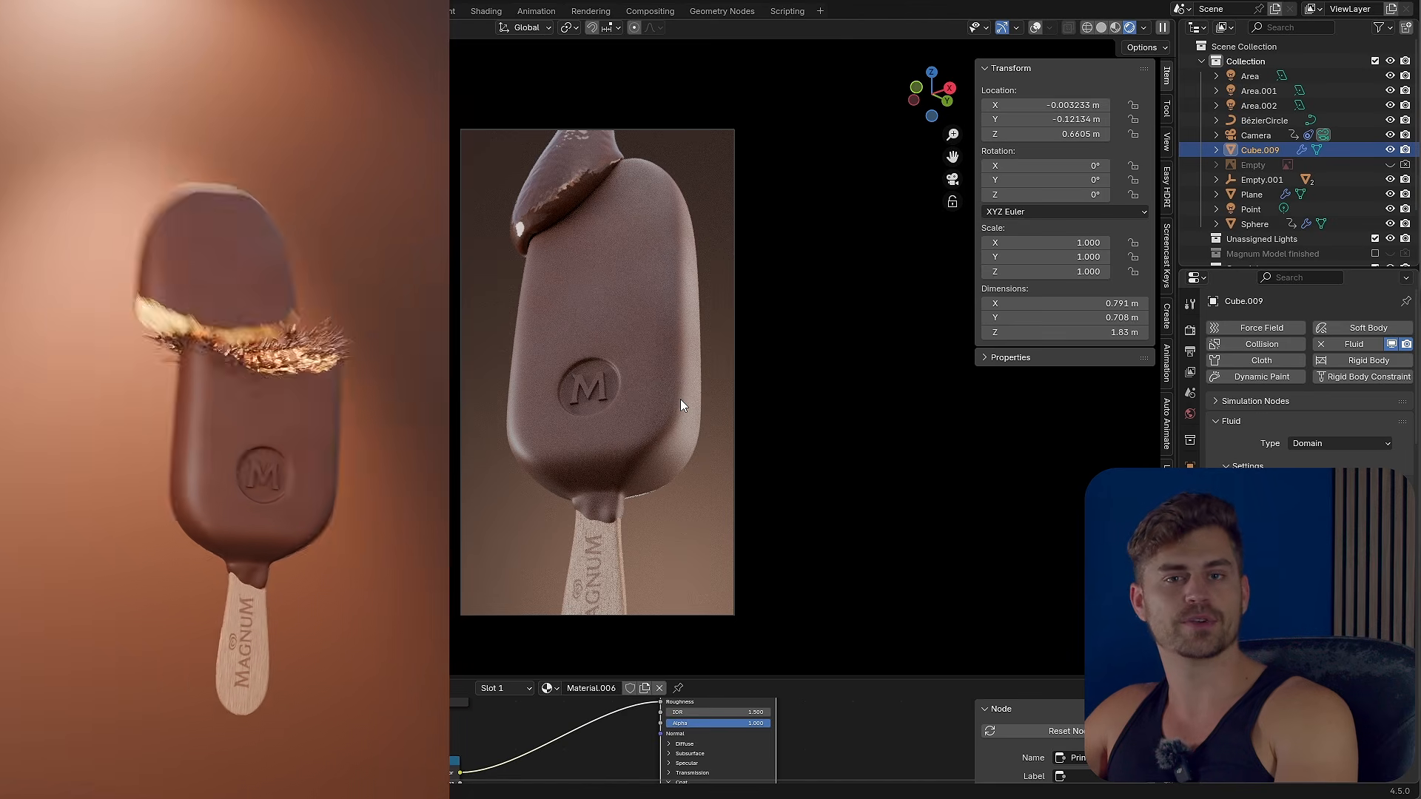